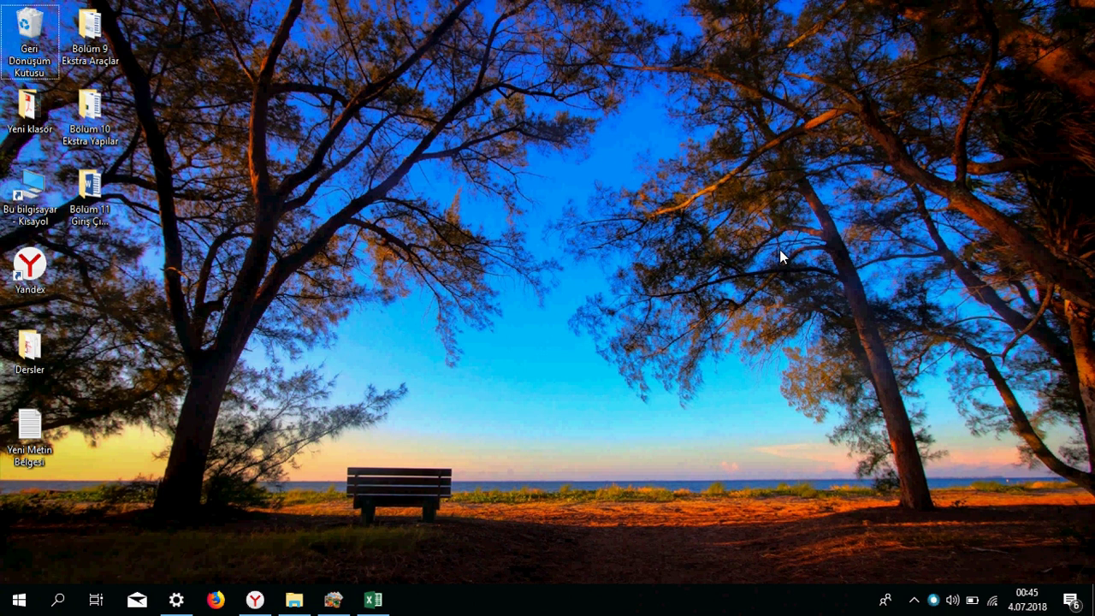
# Step: Switch to the blank Excel workbook and enter 24, 57, 48, 37, 96, 82 and 33 in cells A1 through G1
pyautogui.click(372, 599)
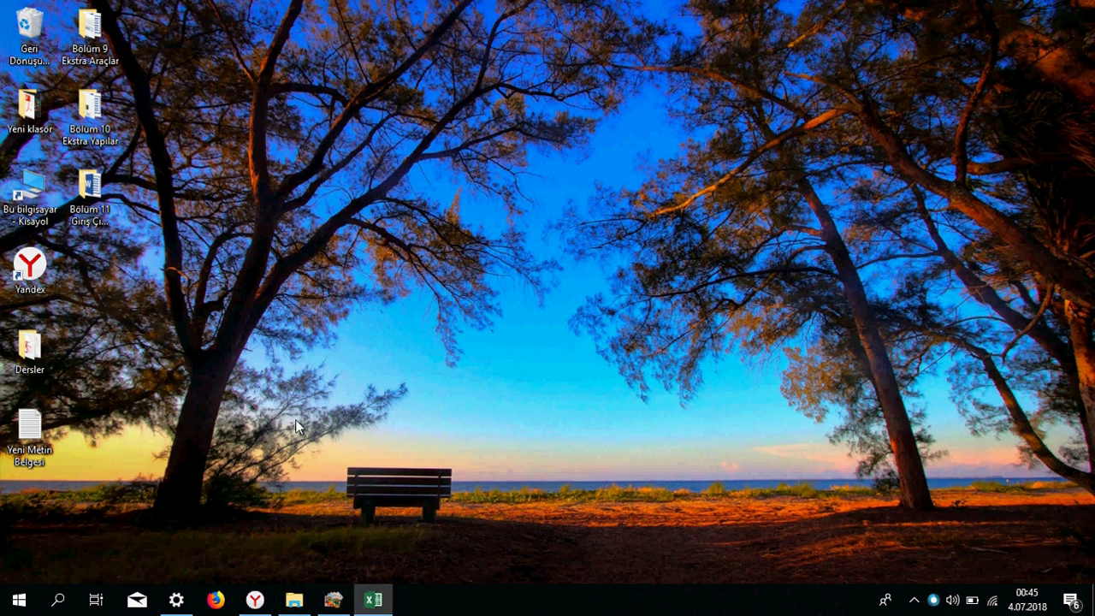
pyautogui.click(96, 206)
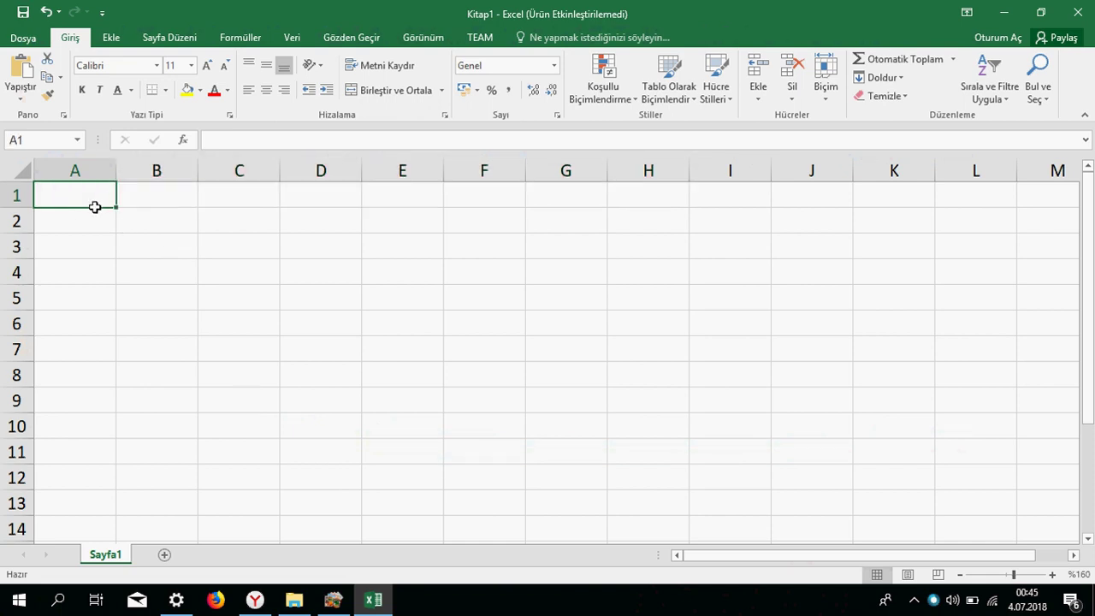
pyautogui.write('24')
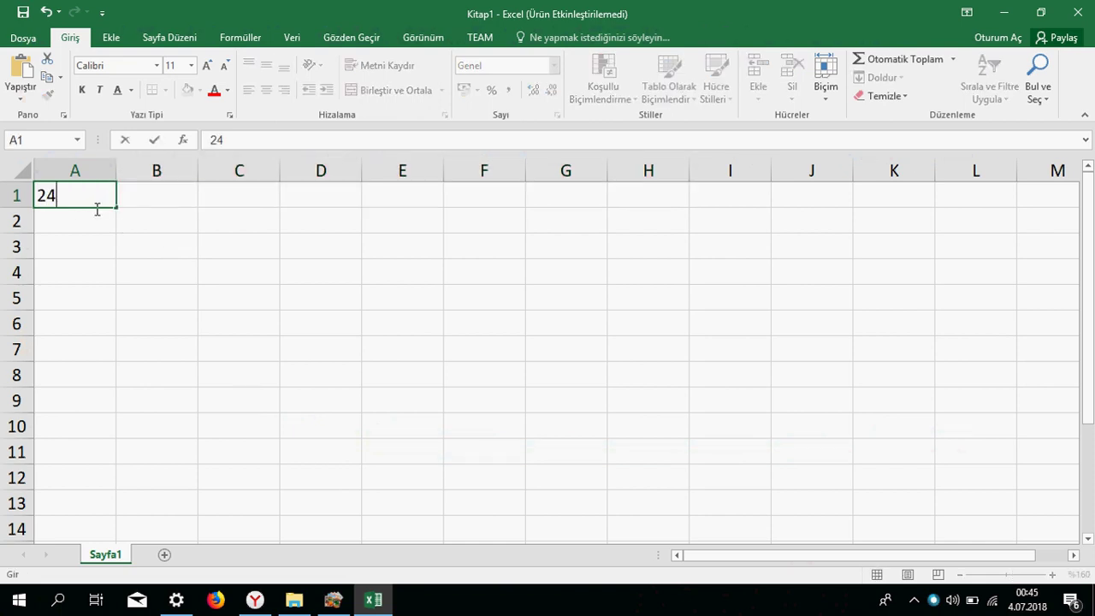
pyautogui.press('Tab')
pyautogui.write('57')
pyautogui.press('Tab')
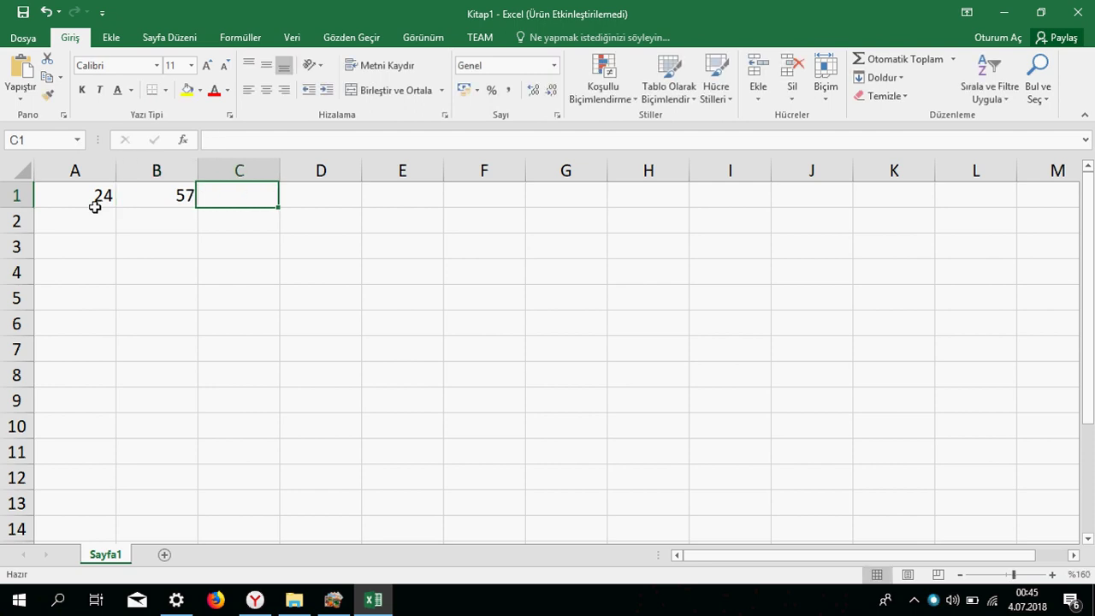
pyautogui.write('48')
pyautogui.press('Tab')
pyautogui.write('37')
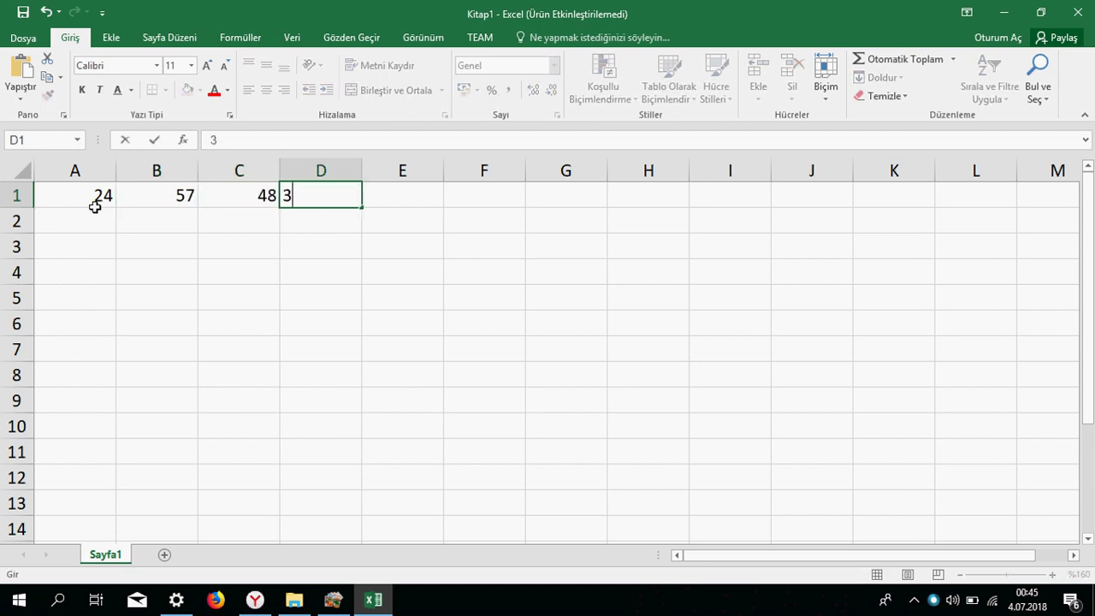
pyautogui.press('Tab')
pyautogui.write('96')
pyautogui.press('Tab')
pyautogui.write('82')
pyautogui.press('Tab')
pyautogui.write('33')
pyautogui.hotkey('ctrl', 'Return')
pyautogui.press('Return')
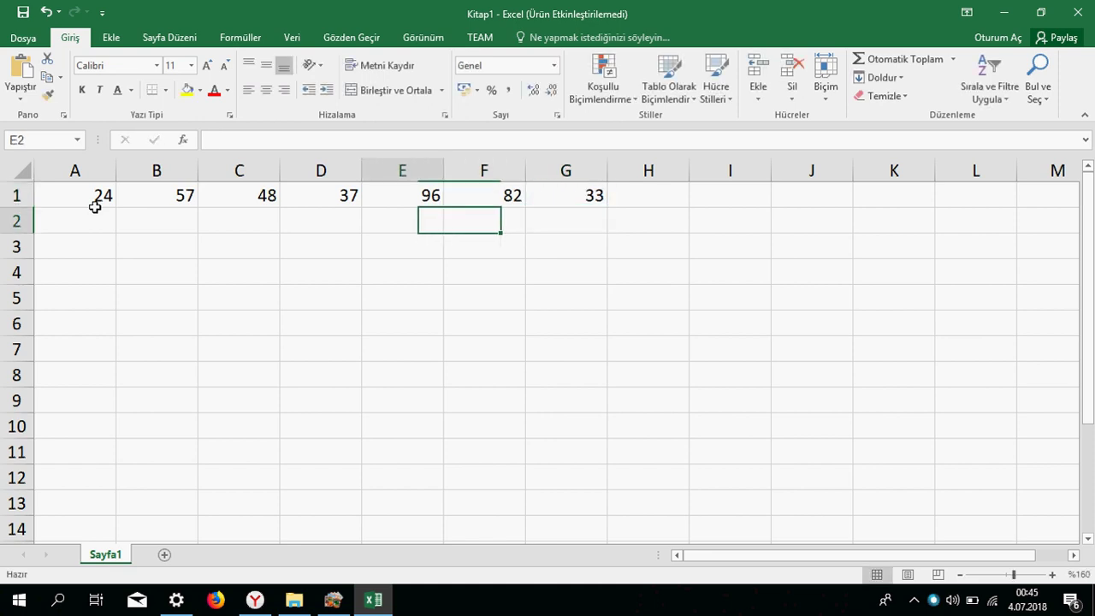
# Step: Add the value 15 in cell H1 to complete the first row of numbers
pyautogui.click(342, 198)
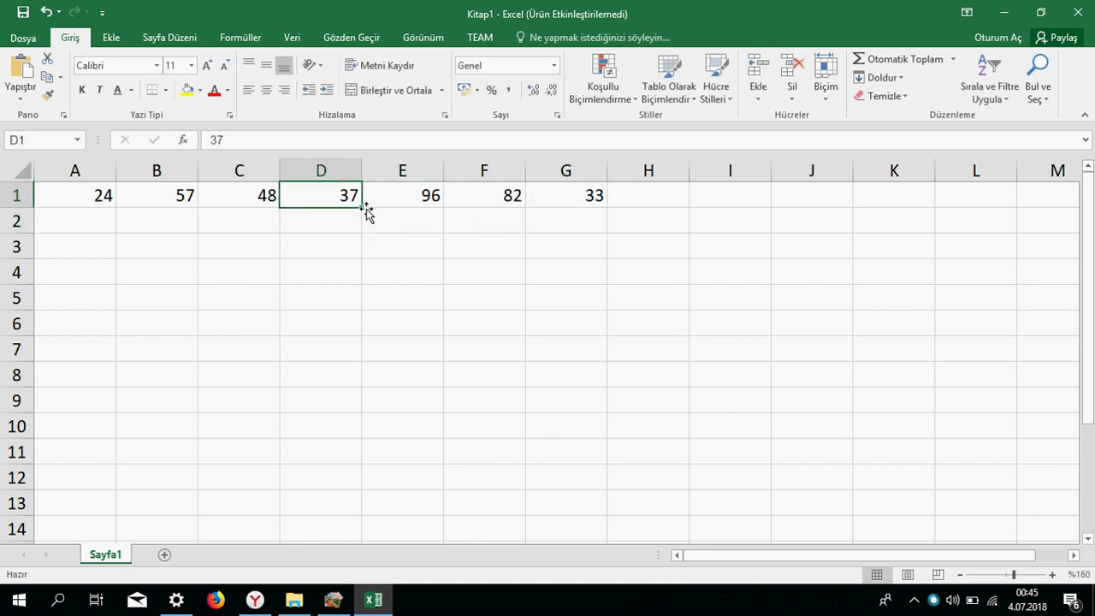
pyautogui.click(652, 205)
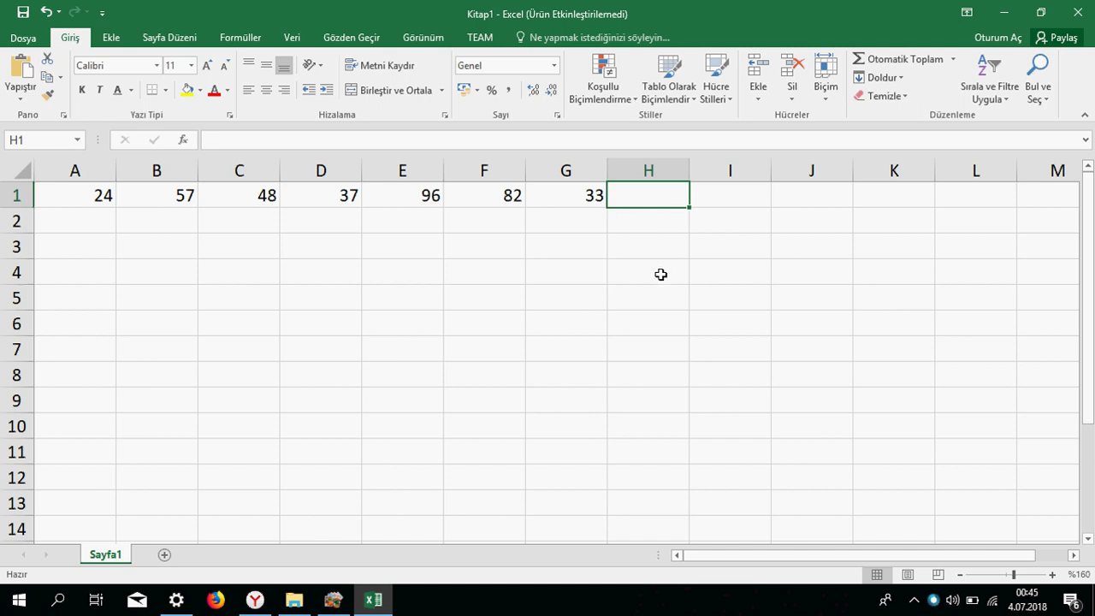
pyautogui.write('15')
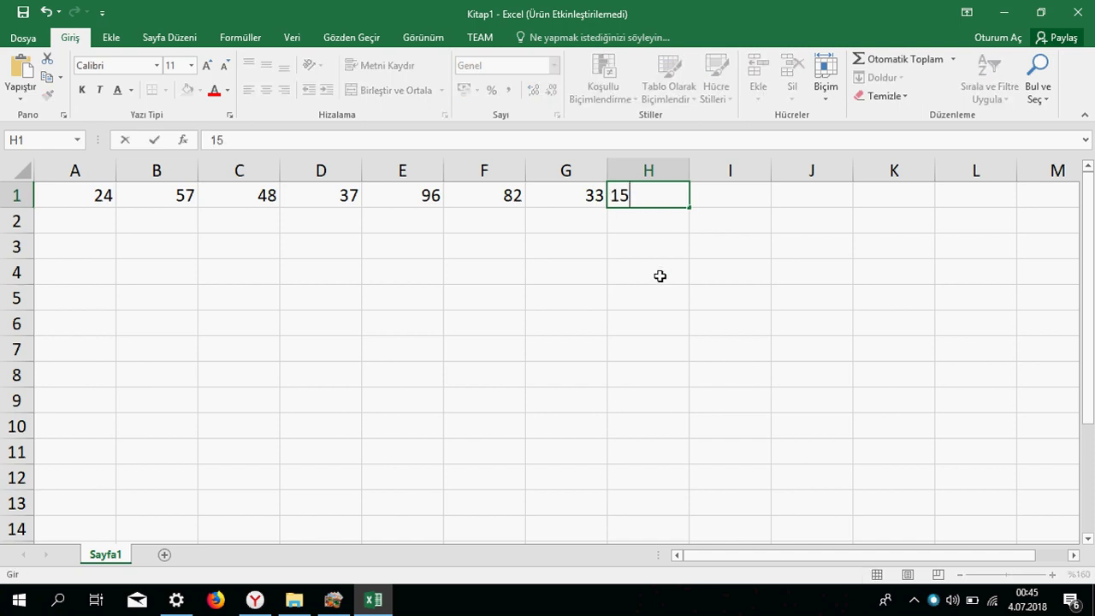
pyautogui.press('Return')
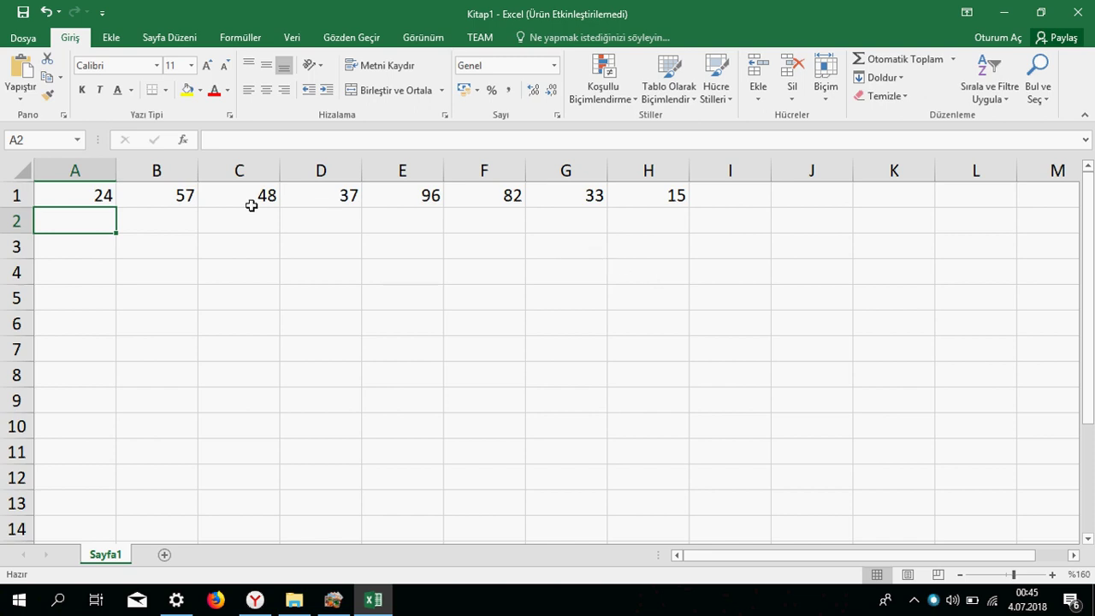
pyautogui.moveTo(98, 198); pyautogui.dragTo(140, 198)
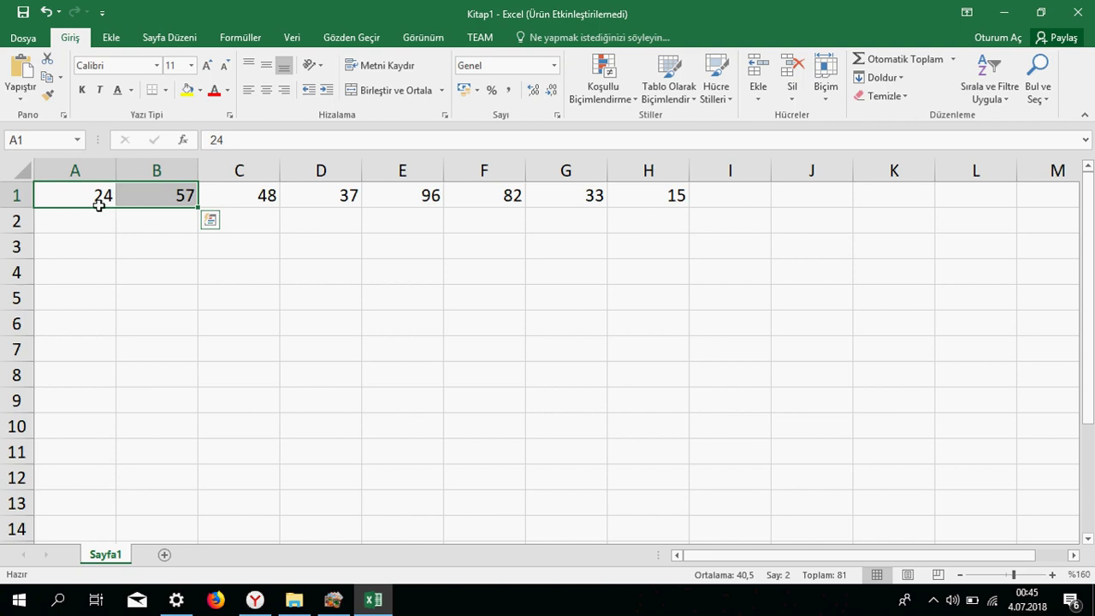
pyautogui.moveTo(101, 206); pyautogui.dragTo(137, 205)
pyautogui.click(75, 231)
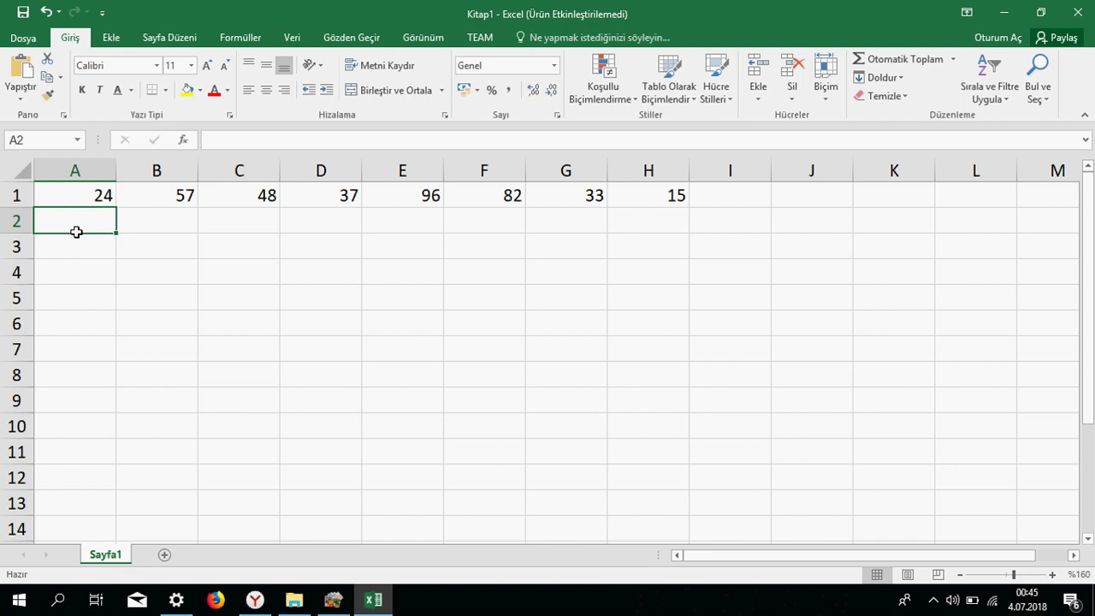
pyautogui.moveTo(103, 198); pyautogui.dragTo(144, 201)
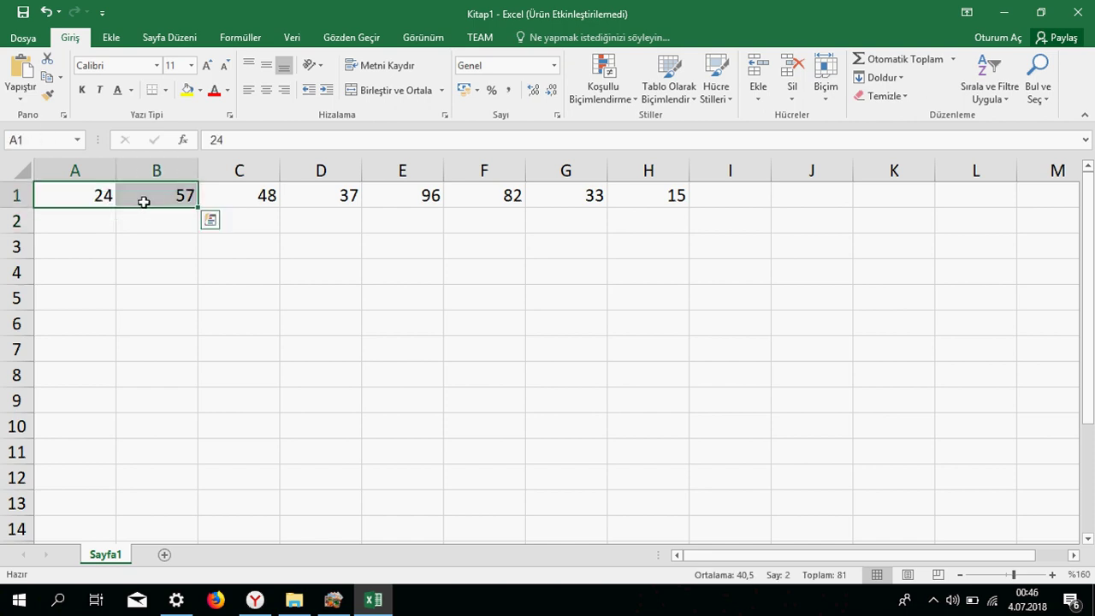
pyautogui.click(112, 225)
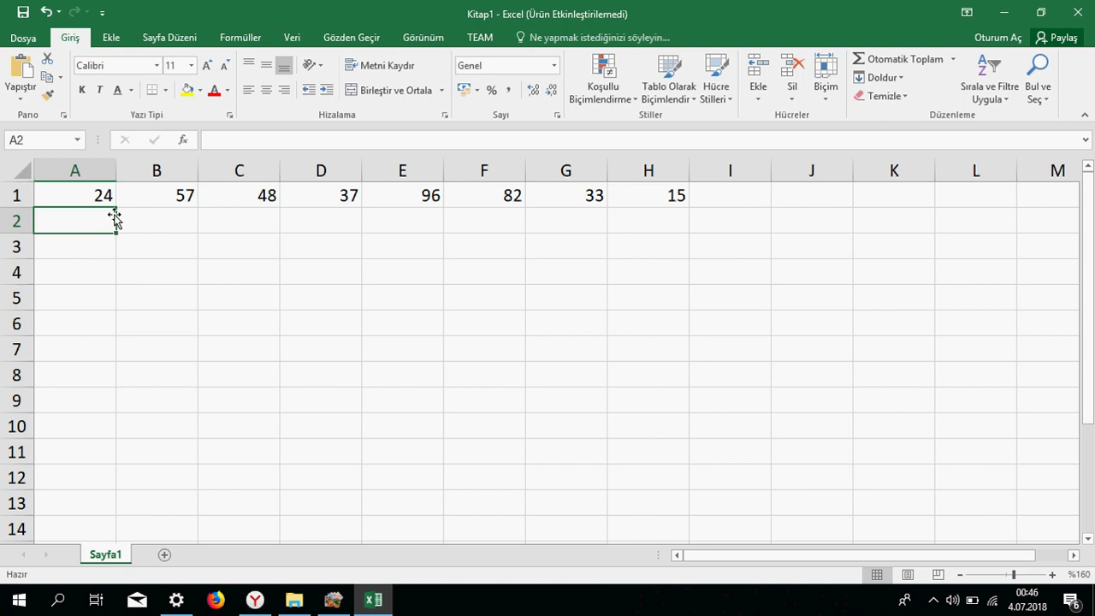
pyautogui.moveTo(110, 225); pyautogui.dragTo(224, 228)
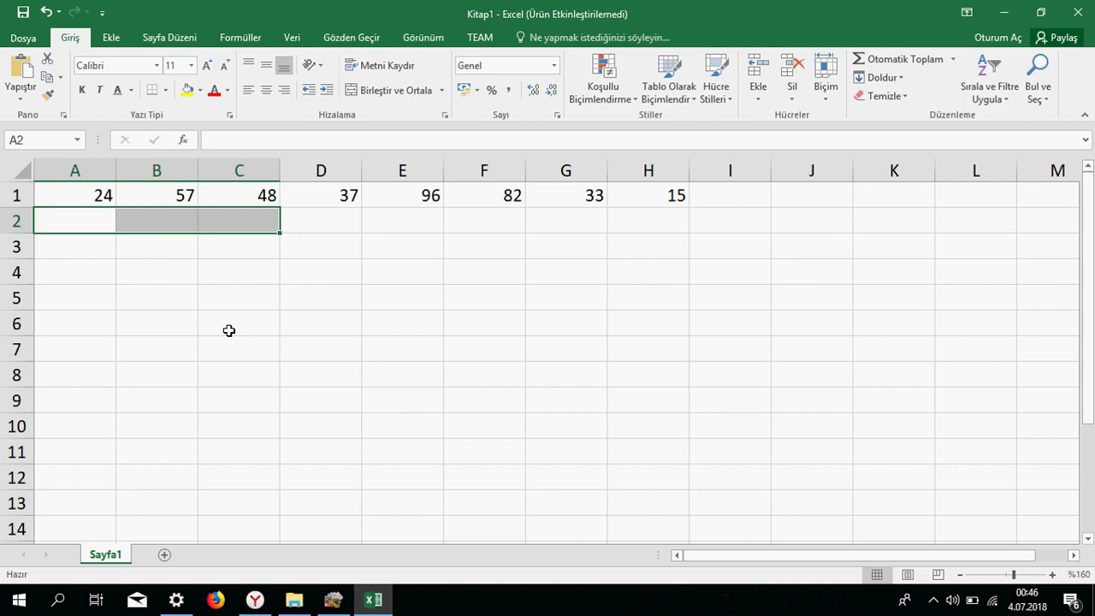
pyautogui.click(120, 229)
pyautogui.click(111, 230)
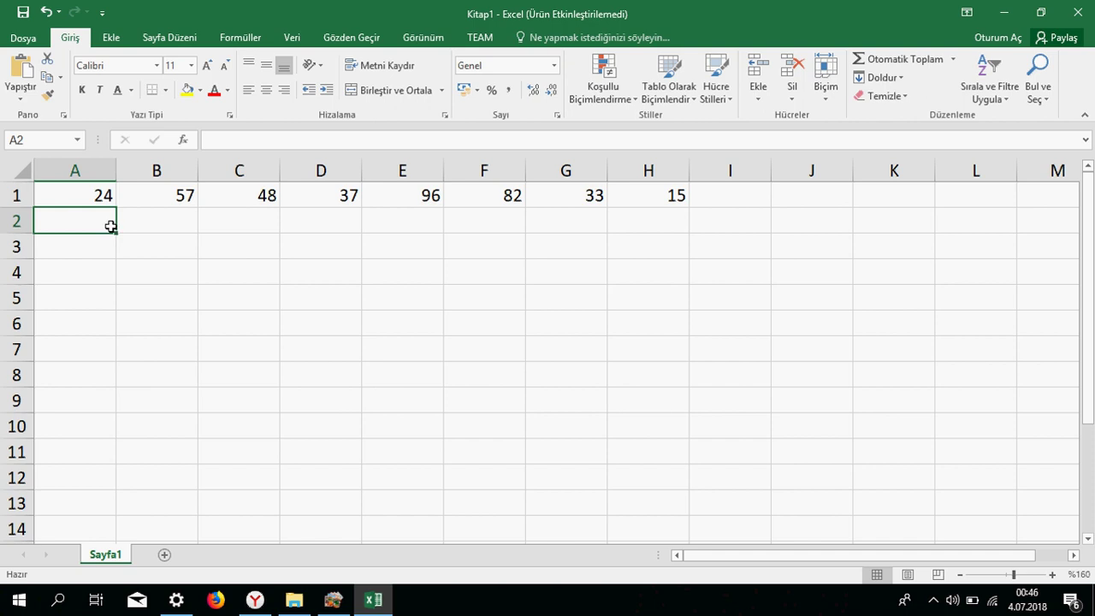
# Step: Enter 24, 57, 48, 37, 96, 82, 33 and 15 across row 2, from A2 to H2
pyautogui.click(109, 199)
pyautogui.click(104, 220)
pyautogui.write('24')
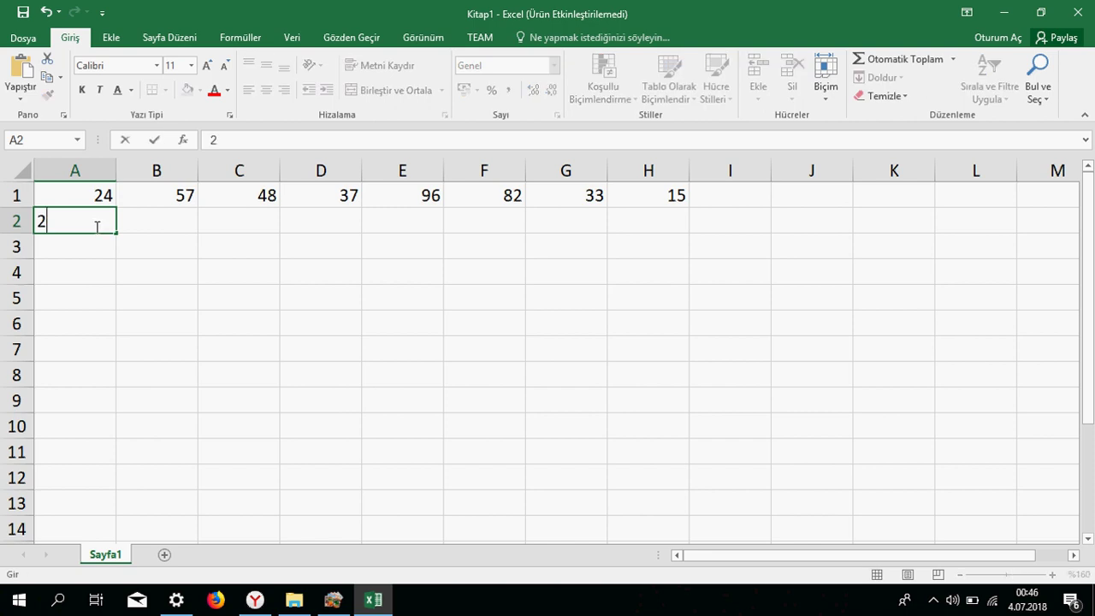
pyautogui.press('Tab')
pyautogui.write('57')
pyautogui.press('Tab')
pyautogui.write('48')
pyautogui.press('Tab')
pyautogui.write('37')
pyautogui.press('Tab')
pyautogui.write('96')
pyautogui.press('Tab')
pyautogui.write('82')
pyautogui.press('Tab')
pyautogui.write('33')
pyautogui.press('Tab')
pyautogui.write('15')
pyautogui.press('Return')
pyautogui.press('Home')
pyautogui.press('Up')
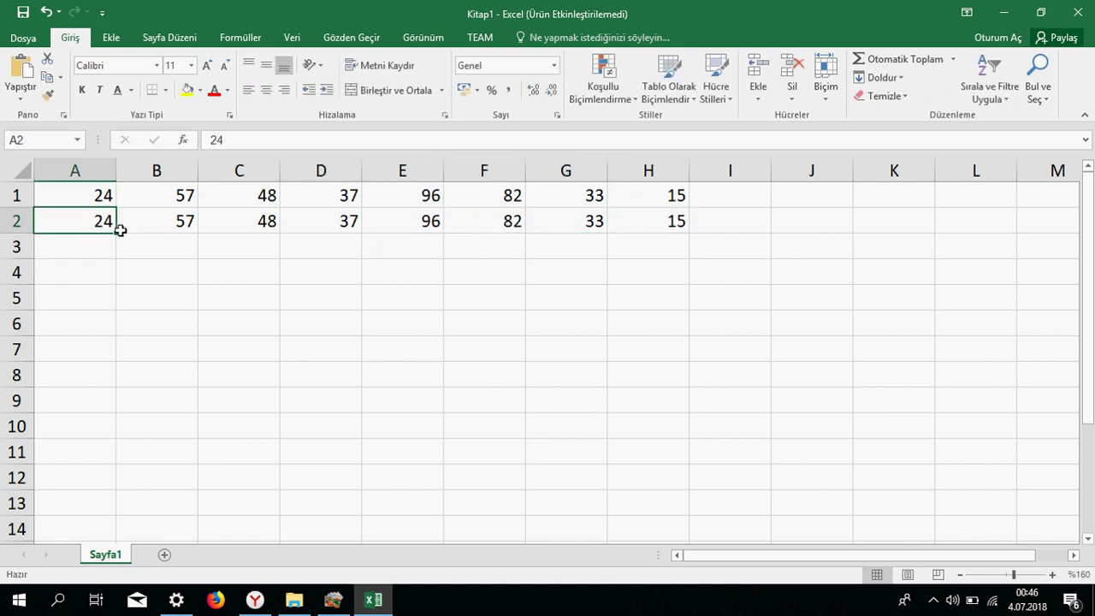
# Step: Fill cells A2 and B2 with yellow to mark the sorted part of the second row
pyautogui.moveTo(120, 229); pyautogui.dragTo(163, 222)
pyautogui.click(188, 89)
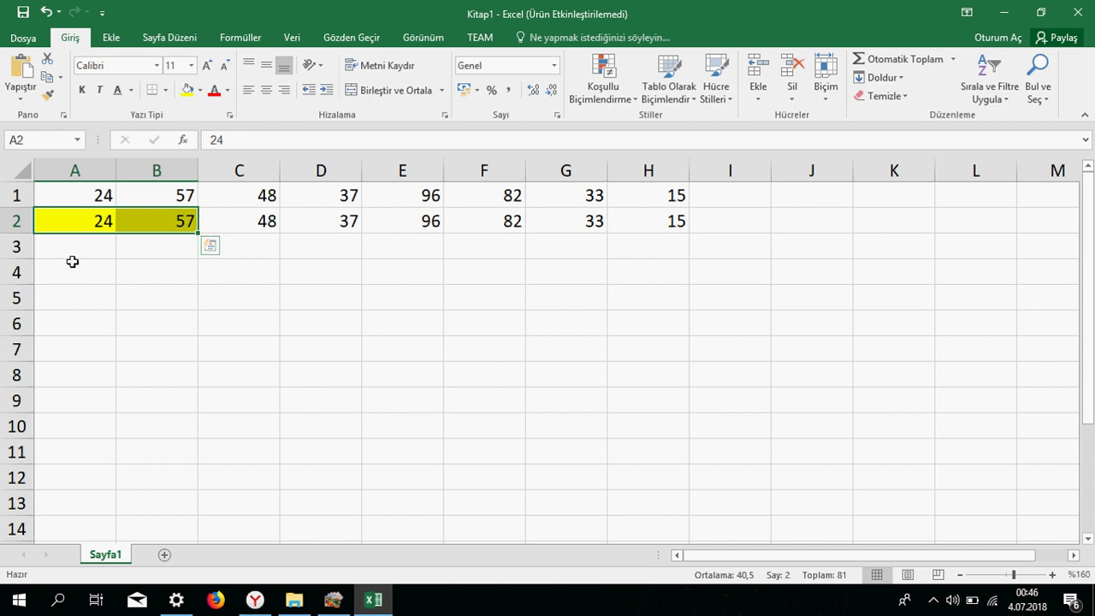
pyautogui.press('Down')
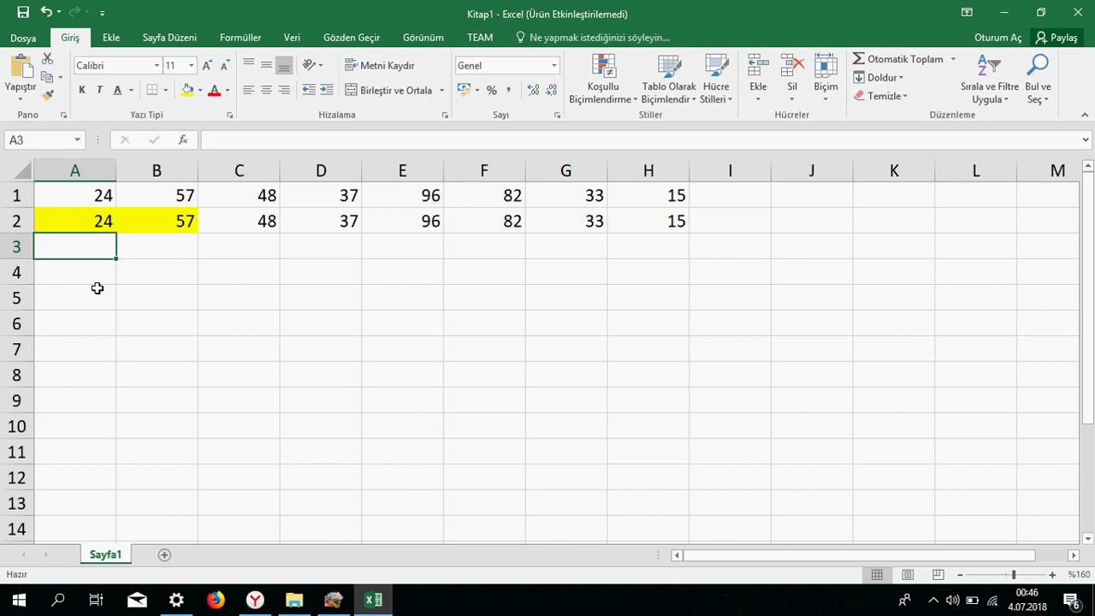
# Step: Undo the yellow fill of A2:B2 and the entry in H2, and redo both changes
pyautogui.hotkey('ctrl', 'z')
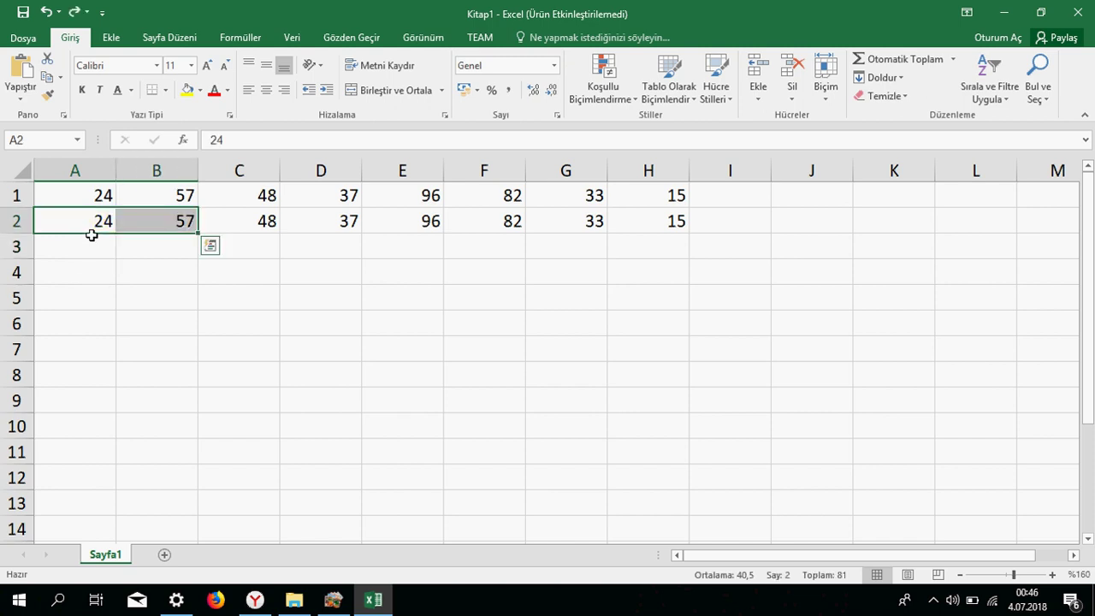
pyautogui.moveTo(83, 200); pyautogui.dragTo(142, 204)
pyautogui.hotkey('ctrl', 'z')
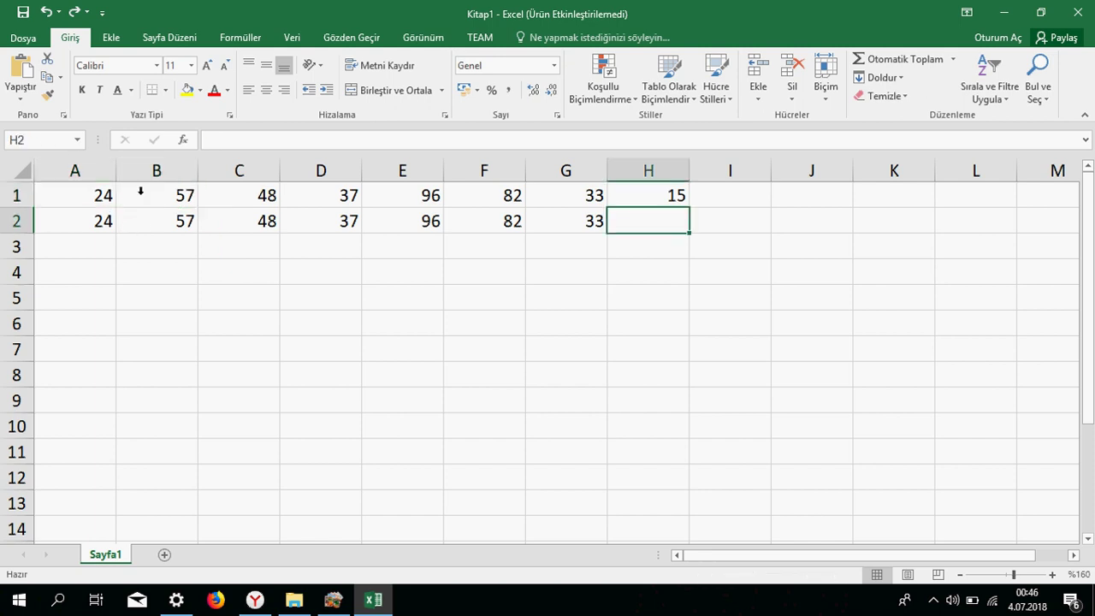
pyautogui.click(74, 12)
pyautogui.click(75, 12)
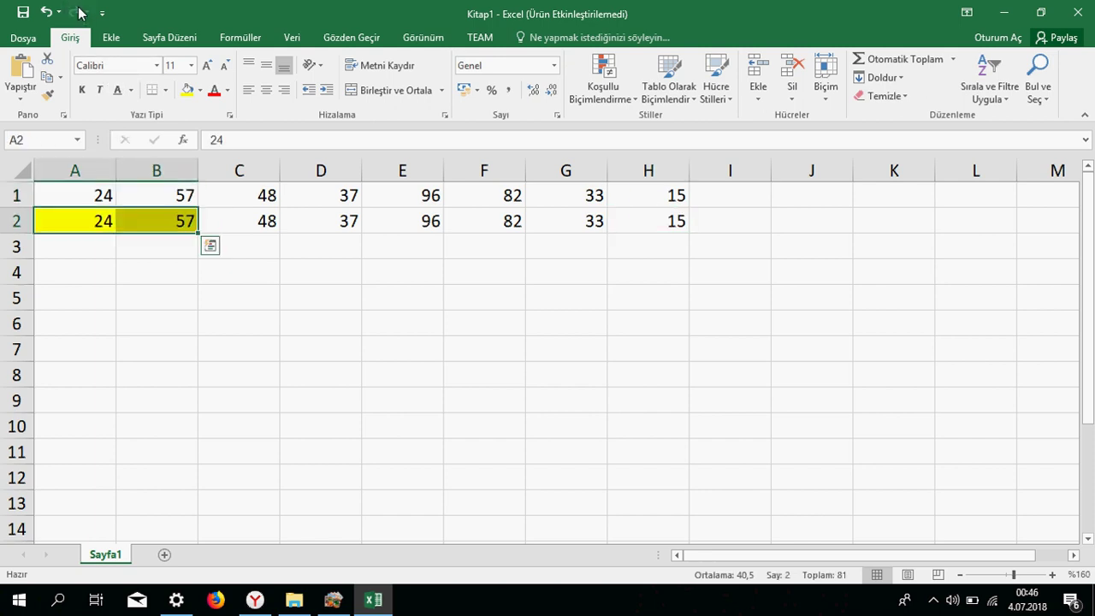
pyautogui.click(103, 244)
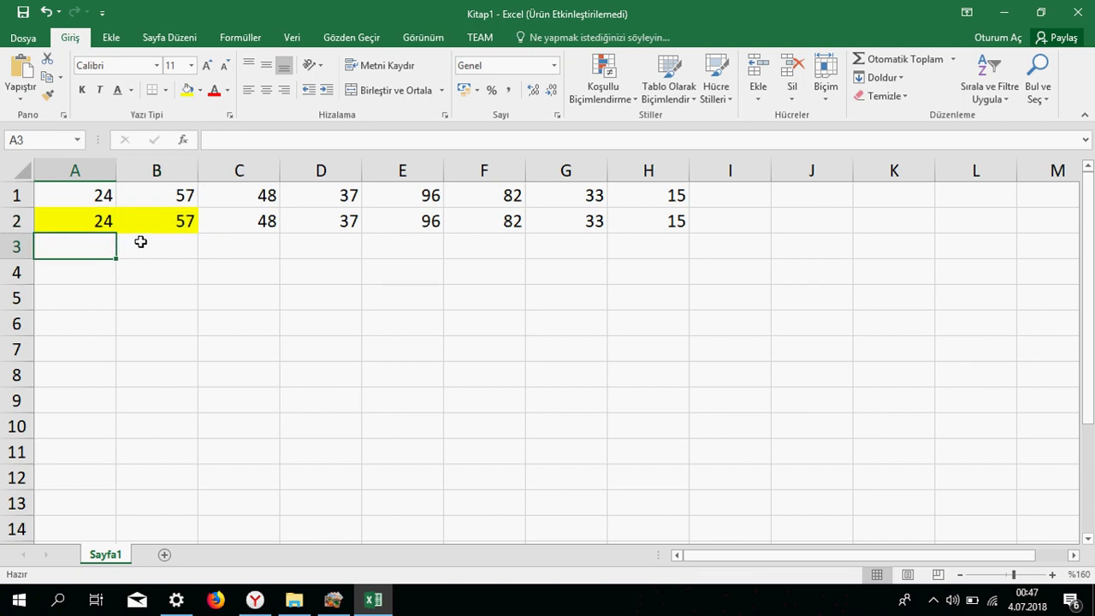
pyautogui.moveTo(102, 220); pyautogui.dragTo(265, 215)
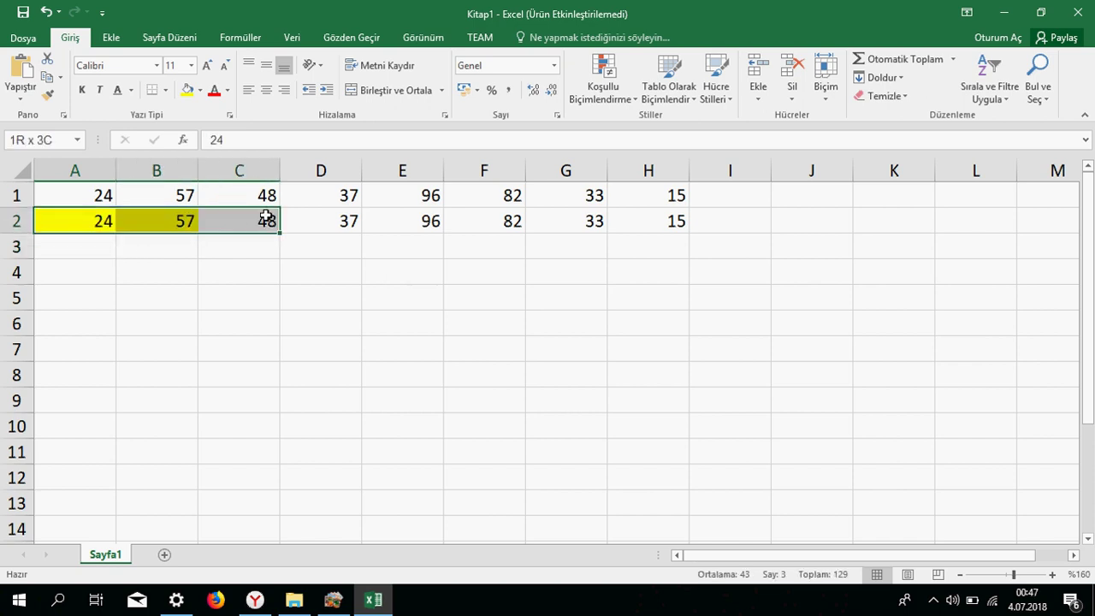
pyautogui.click(113, 247)
pyautogui.moveTo(100, 220); pyautogui.dragTo(151, 227)
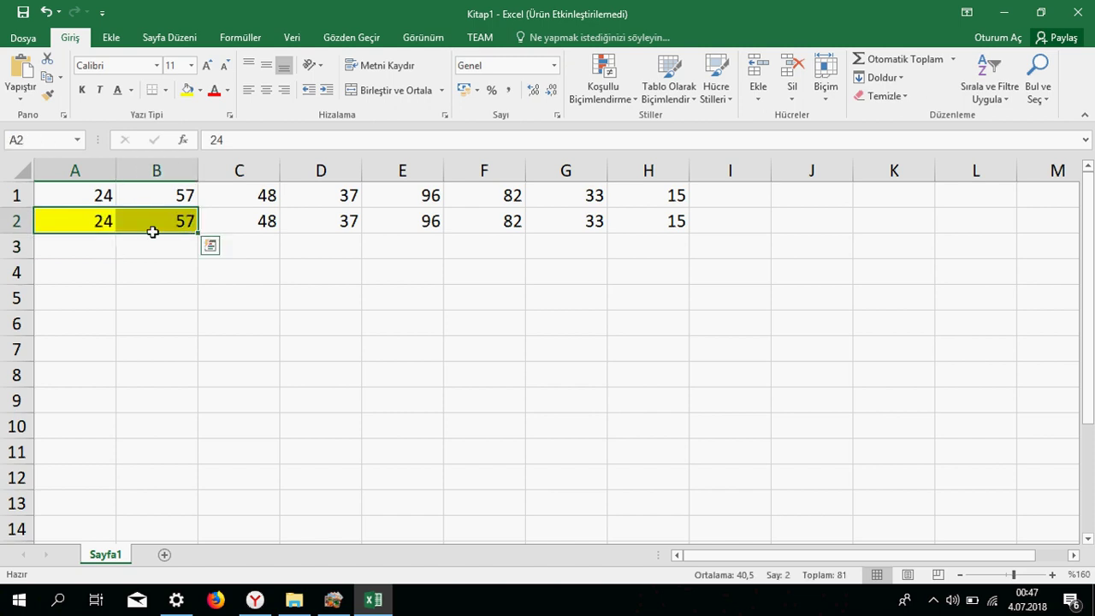
# Step: Enter 24, 48, 57, 37, 96, 82, 33 and 15 across row 3, from A3 to H3
pyautogui.click(100, 254)
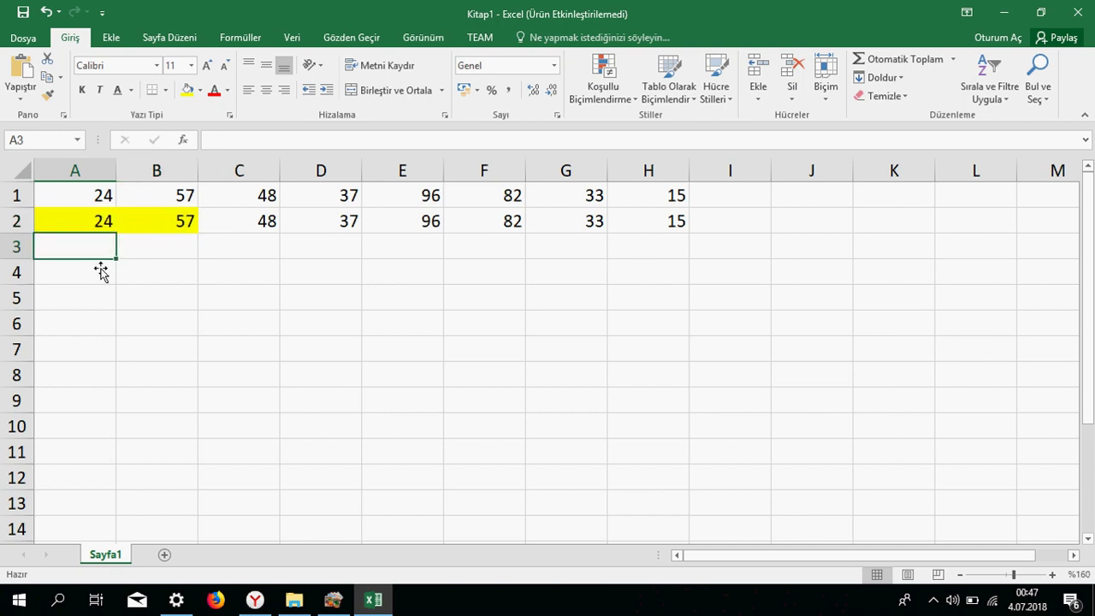
pyautogui.write('24')
pyautogui.press('Tab')
pyautogui.write('4')
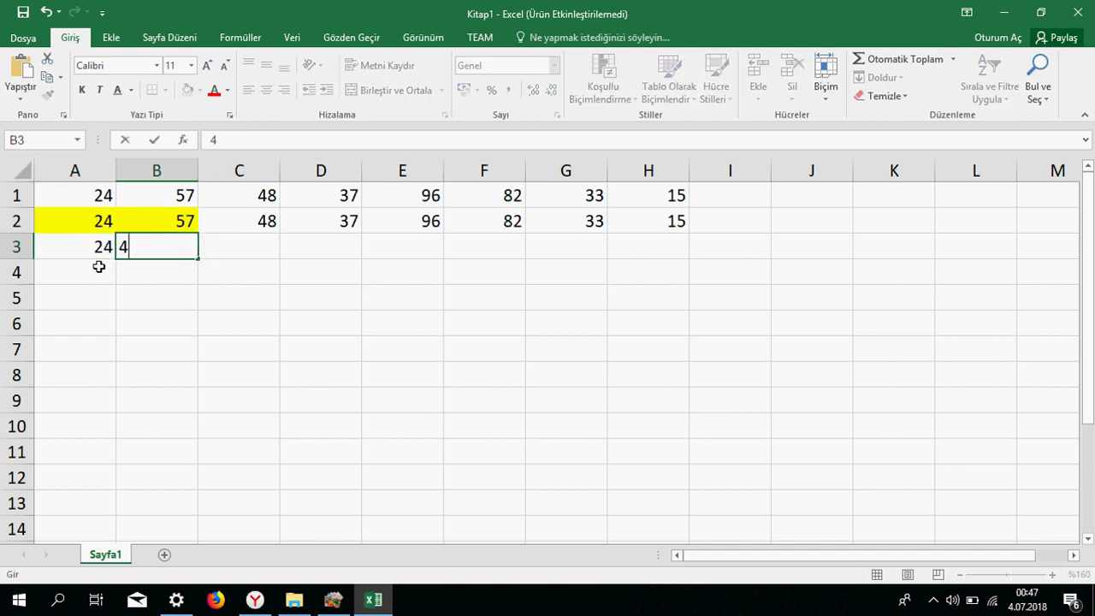
pyautogui.write('8')
pyautogui.press('Tab')
pyautogui.write('57')
pyautogui.press('Tab')
pyautogui.press('Left')
pyautogui.press('Left')
pyautogui.press('Right')
pyautogui.press('Right')
pyautogui.write('37')
pyautogui.press('Tab')
pyautogui.write('96')
pyautogui.press('Tab')
pyautogui.write('82')
pyautogui.press('Tab')
pyautogui.write('33')
pyautogui.press('Tab')
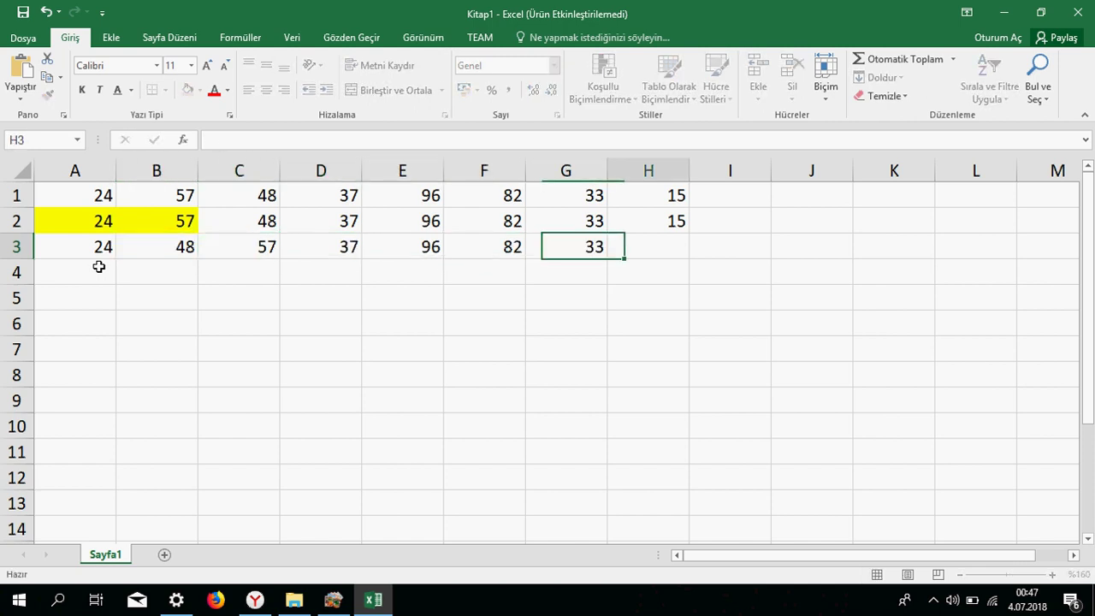
pyautogui.write('15')
pyautogui.press('Return')
pyautogui.press('Left')
pyautogui.press('Left')
# Step: Fill cells A3 to C3 with the standard green colour to mark the sorted part of the third row
pyautogui.moveTo(107, 252); pyautogui.dragTo(223, 247)
pyautogui.click(201, 89)
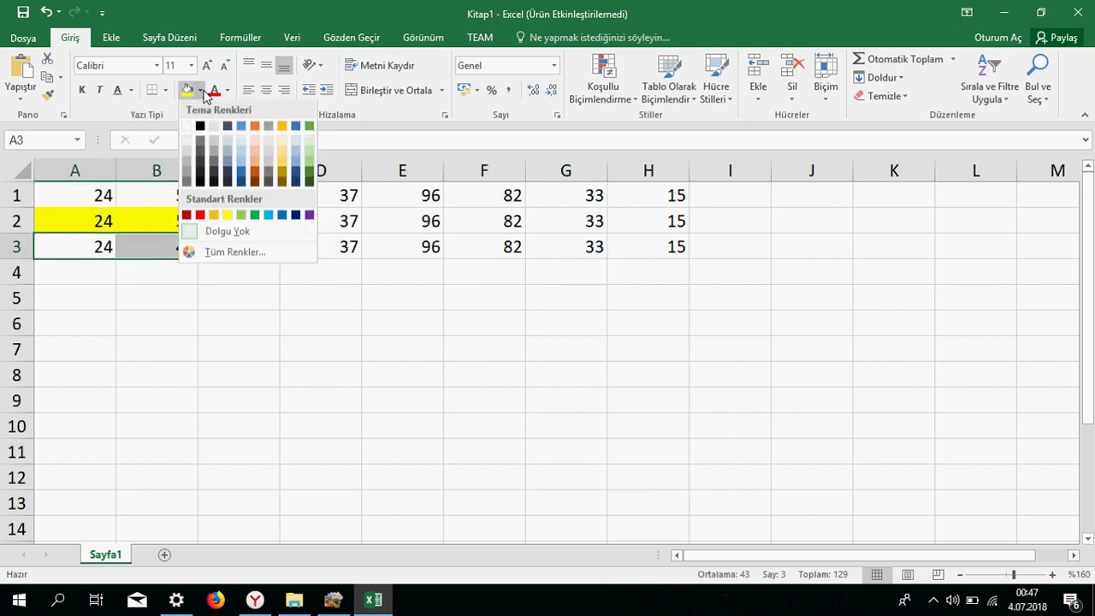
pyautogui.click(210, 216)
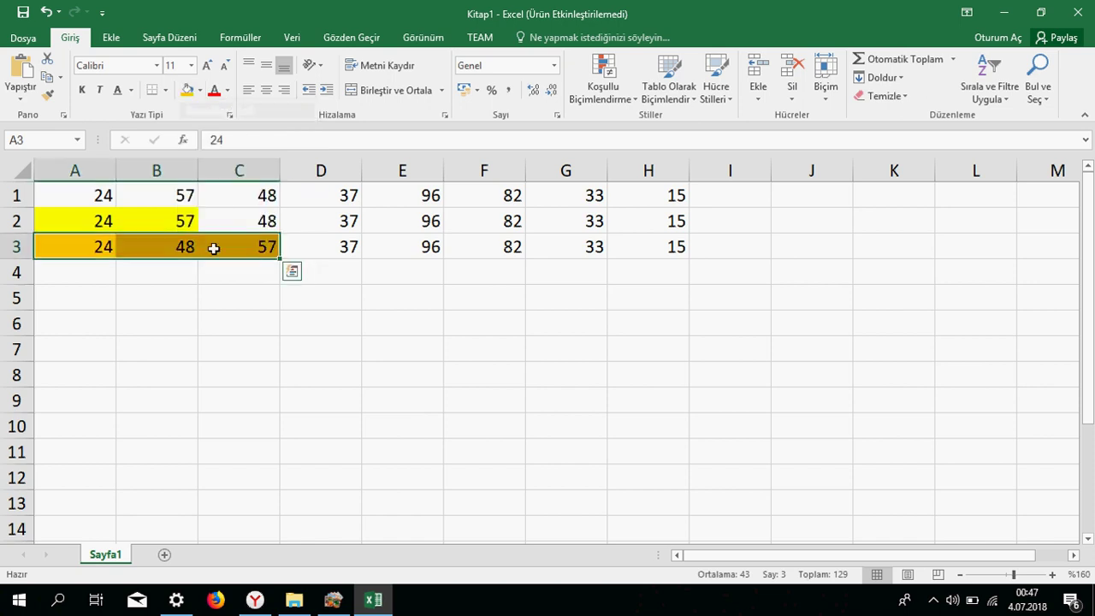
pyautogui.click(200, 89)
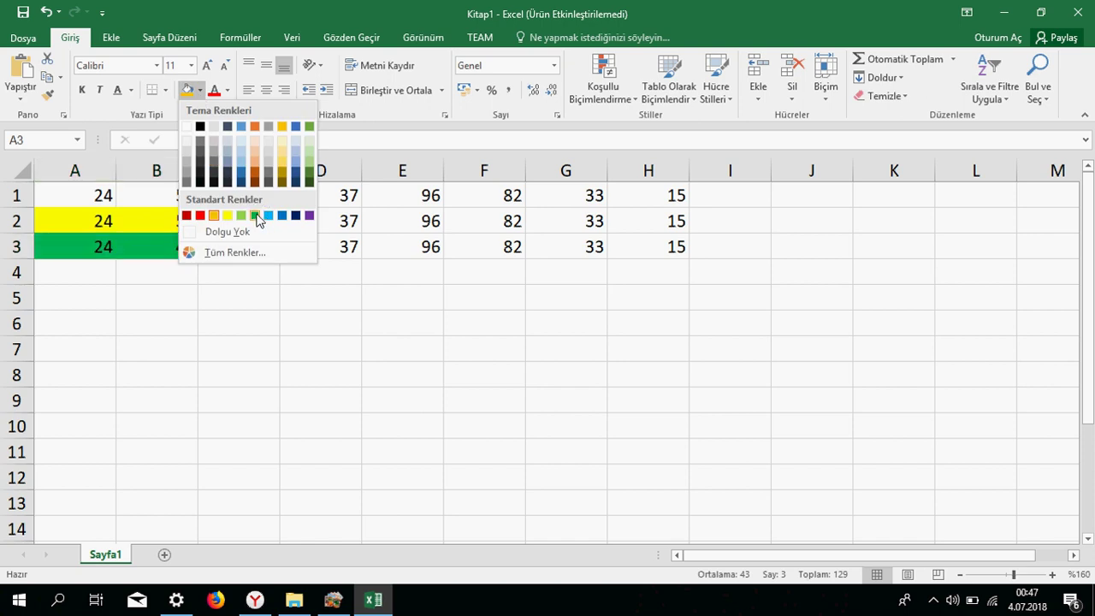
pyautogui.click(255, 216)
pyautogui.click(183, 299)
# Step: Enter 24, 48, 37 and 57 across row 4, from A4 to D4
pyautogui.click(109, 272)
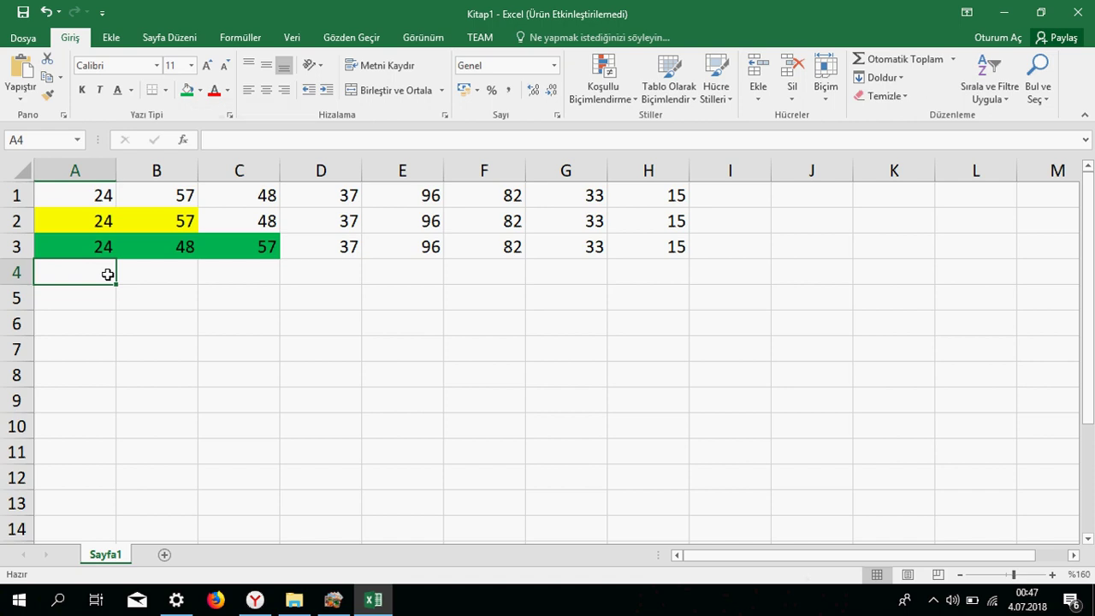
pyautogui.write('24')
pyautogui.press('Tab')
pyautogui.write('48')
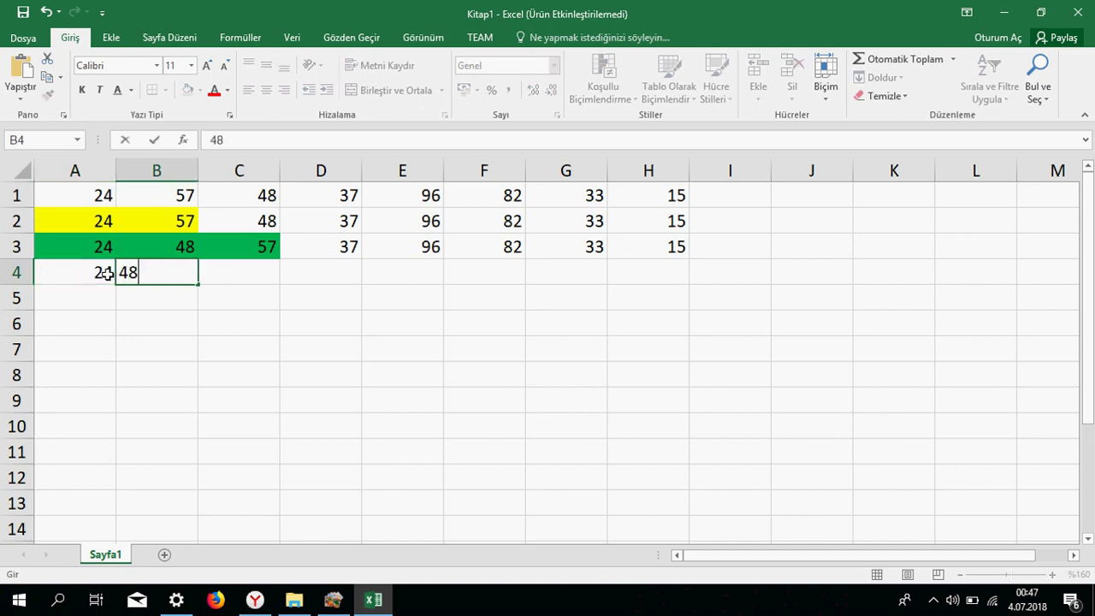
pyautogui.press('Tab')
pyautogui.write('37')
pyautogui.press('Tab')
pyautogui.write('57')
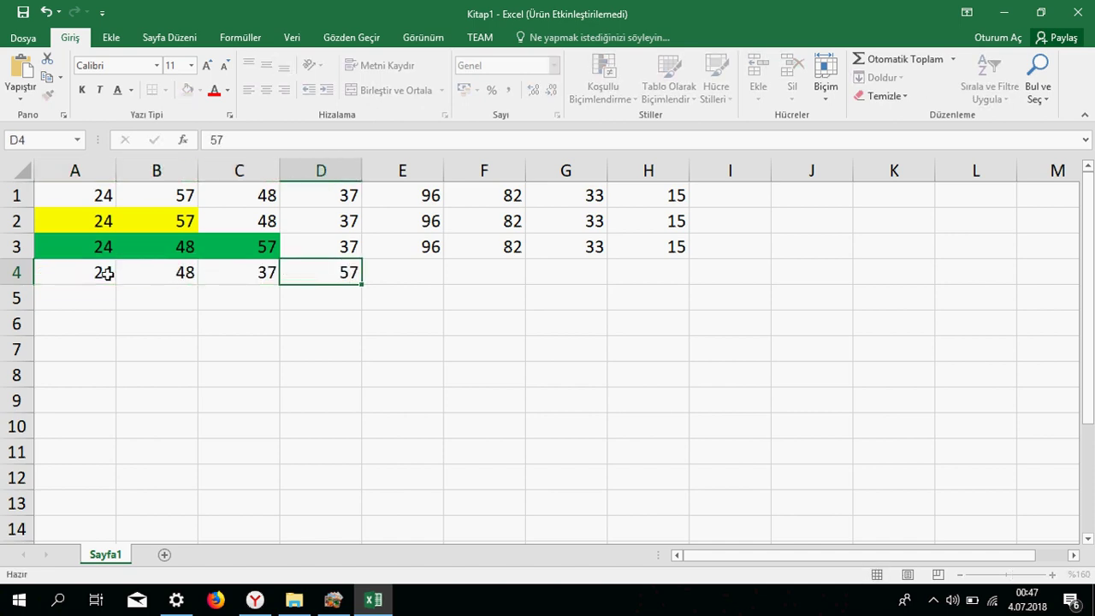
pyautogui.press('Return')
# Step: Correct the order in row 4 by entering 37 in B4, 48 in C4 and 57 in D4
pyautogui.press('Up')
pyautogui.press('Right')
pyautogui.press('Left')
pyautogui.press('Down')
pyautogui.press('Left')
pyautogui.press('Left')
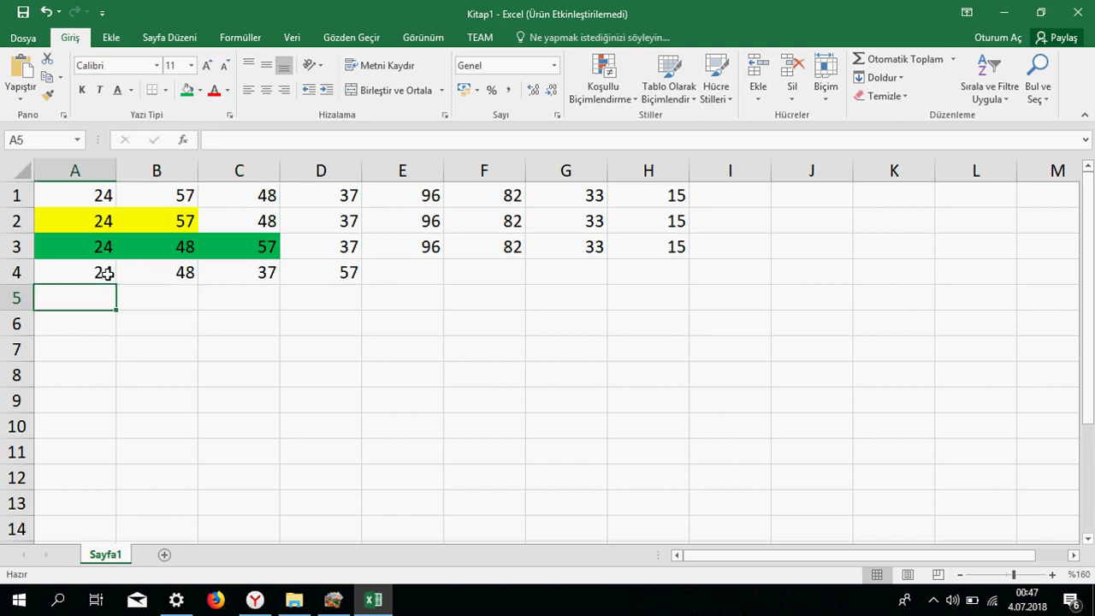
pyautogui.press('Up')
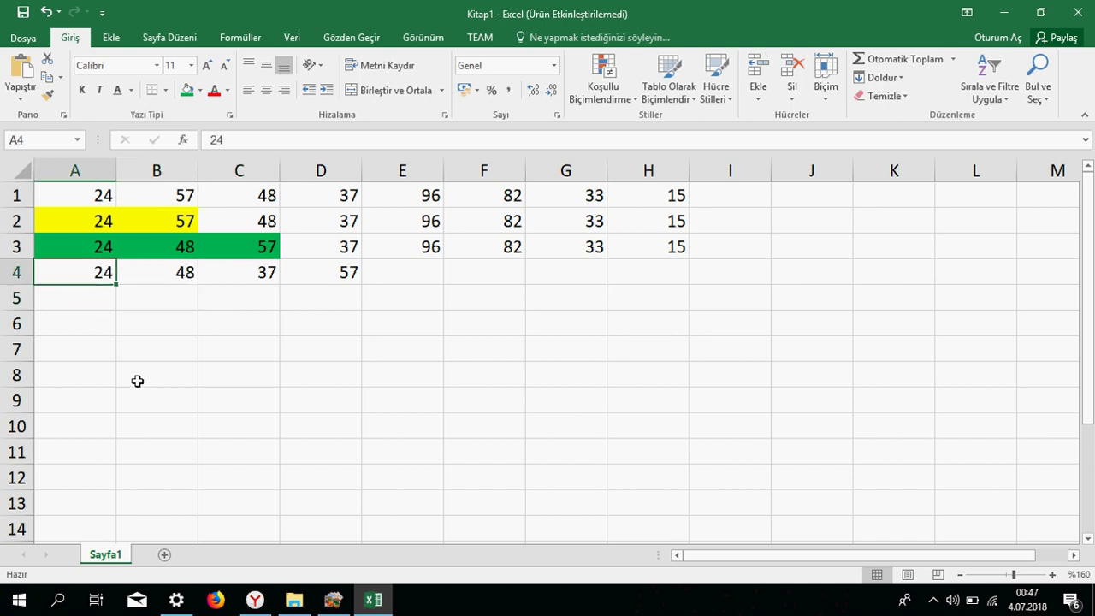
pyautogui.press('F2')
pyautogui.press('Right')
pyautogui.write('37')
pyautogui.press('Right')
pyautogui.write('48')
pyautogui.press('Right')
pyautogui.write('57')
pyautogui.press('Return')
pyautogui.press('Left')
pyautogui.press('Left')
pyautogui.press('Up')
pyautogui.press('Left')
pyautogui.click(175, 281)
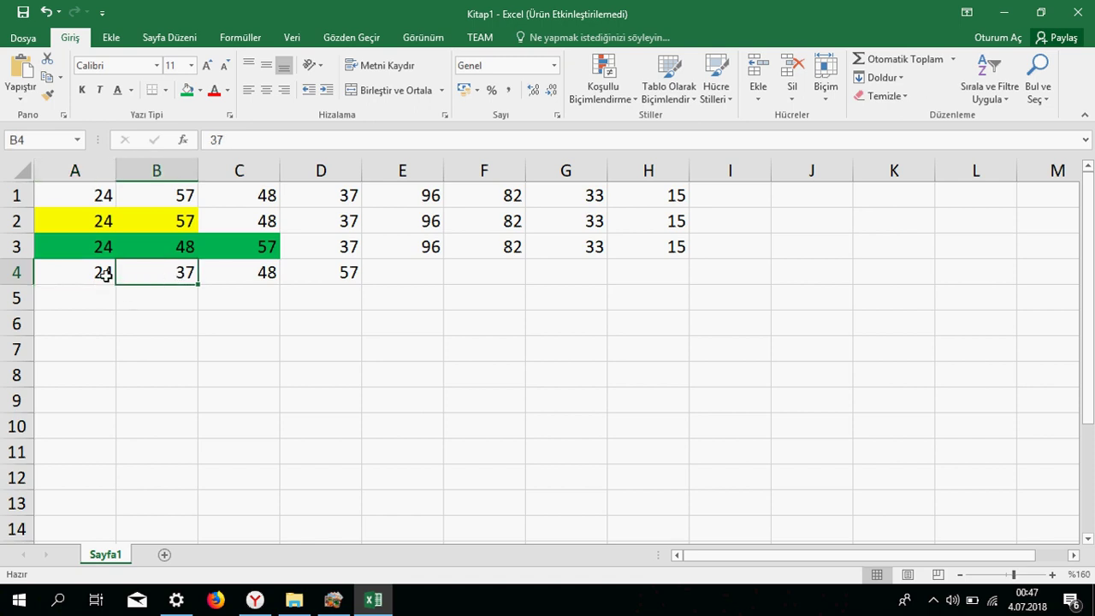
# Step: Fill cells A4 to D4 with the standard yellow colour
pyautogui.moveTo(96, 273); pyautogui.dragTo(316, 289)
pyautogui.click(199, 90)
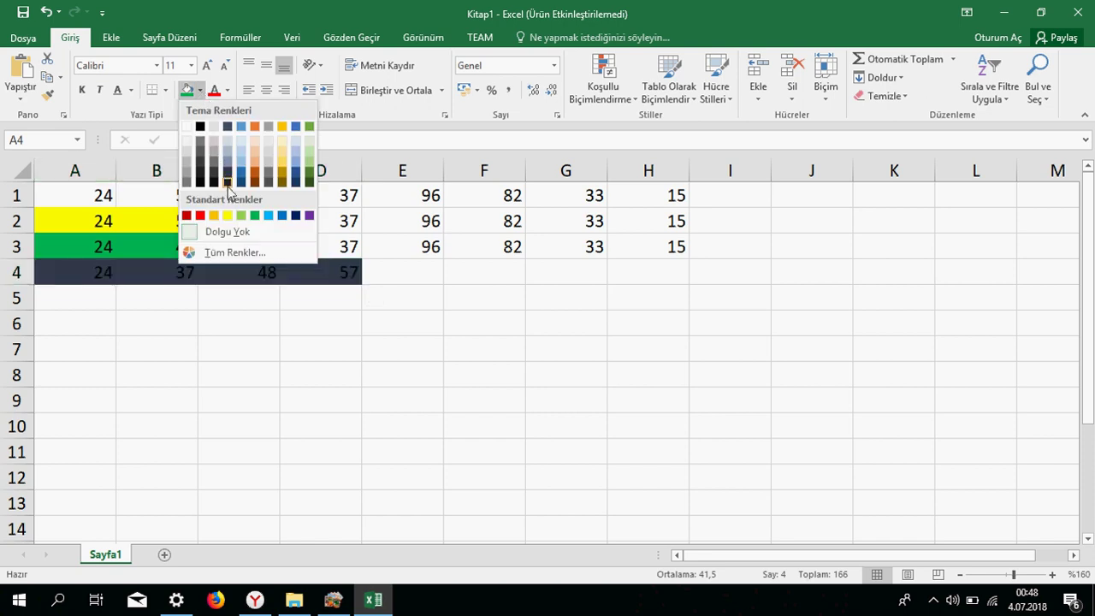
pyautogui.click(220, 216)
pyautogui.click(232, 338)
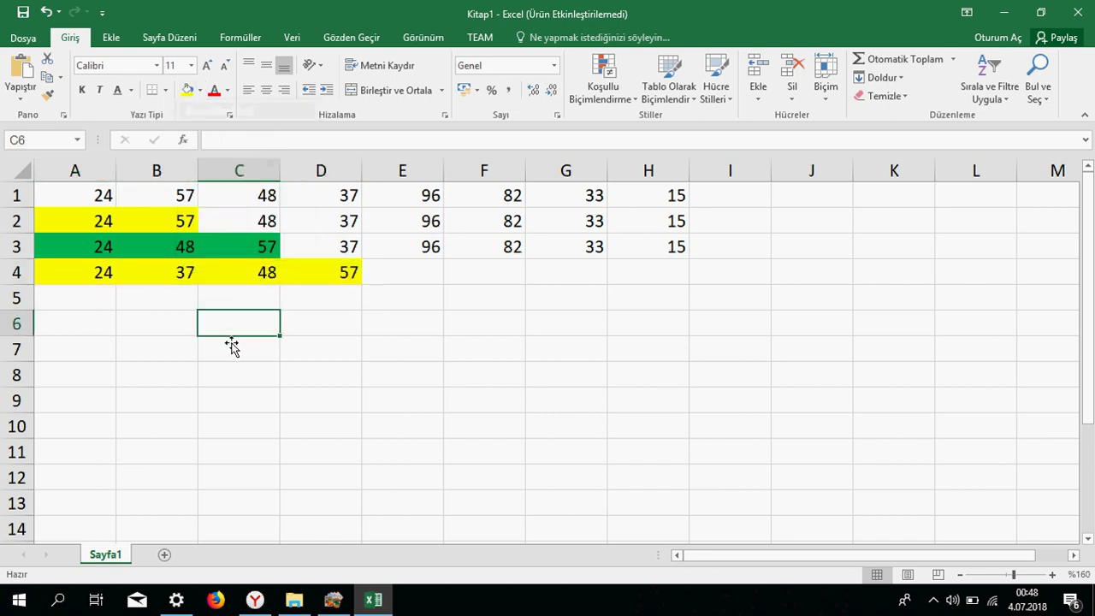
# Step: Try to continue the yellow row by entering 96 in E4 and starting an entry in F4
pyautogui.click(431, 278)
pyautogui.write('96')
pyautogui.press('Tab')
pyautogui.write('8')
# Step: Undo the entry in E4 and the yellow fill of A4:D4
pyautogui.hotkey('ctrl', 'z')
pyautogui.hotkey('ctrl', 'y')
pyautogui.hotkey('ctrl', 'z')
pyautogui.click(434, 317)
pyautogui.hotkey('ctrl', 'z')
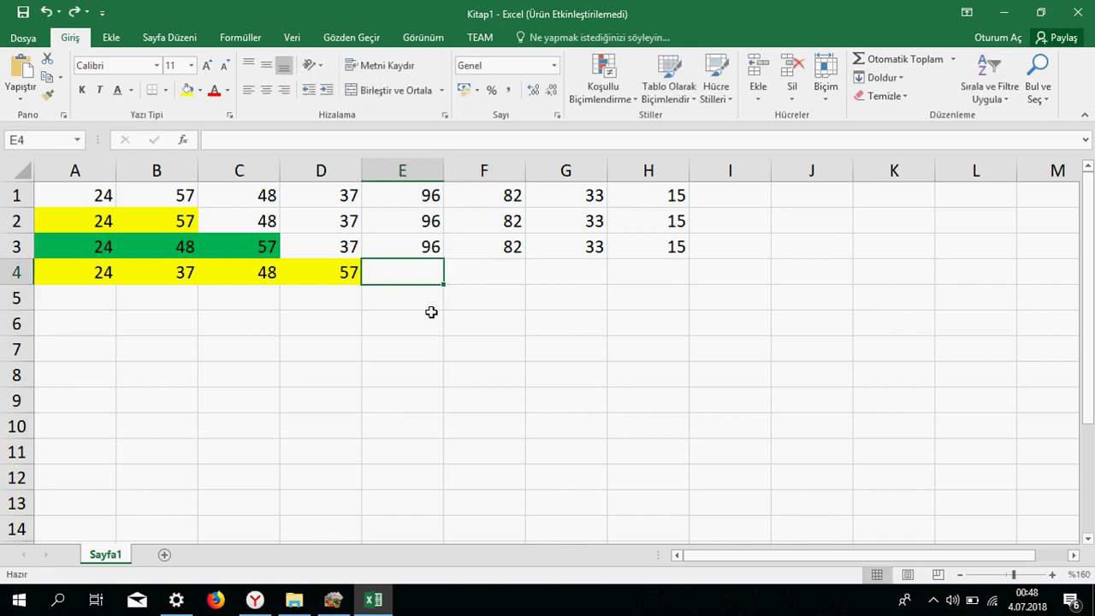
pyautogui.moveTo(342, 281); pyautogui.dragTo(114, 276)
pyautogui.hotkey('ctrl', 'z')
# Step: Complete row 4 by entering 96, 82, 33 and 15 in cells E4 to H4
pyautogui.click(434, 274)
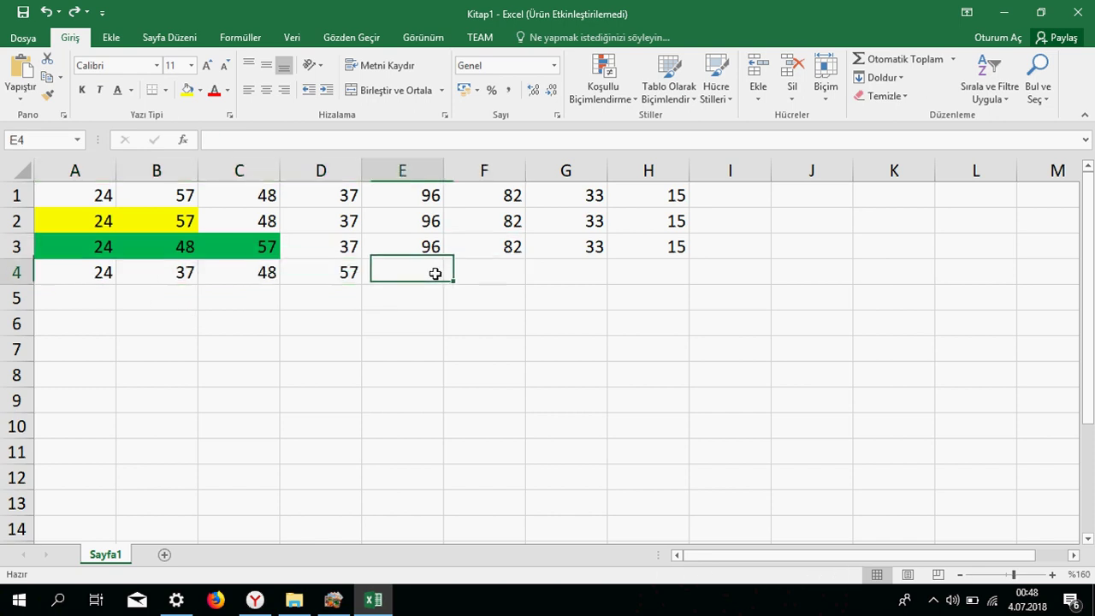
pyautogui.write('96')
pyautogui.press('Tab')
pyautogui.write('82')
pyautogui.press('Tab')
pyautogui.write('33')
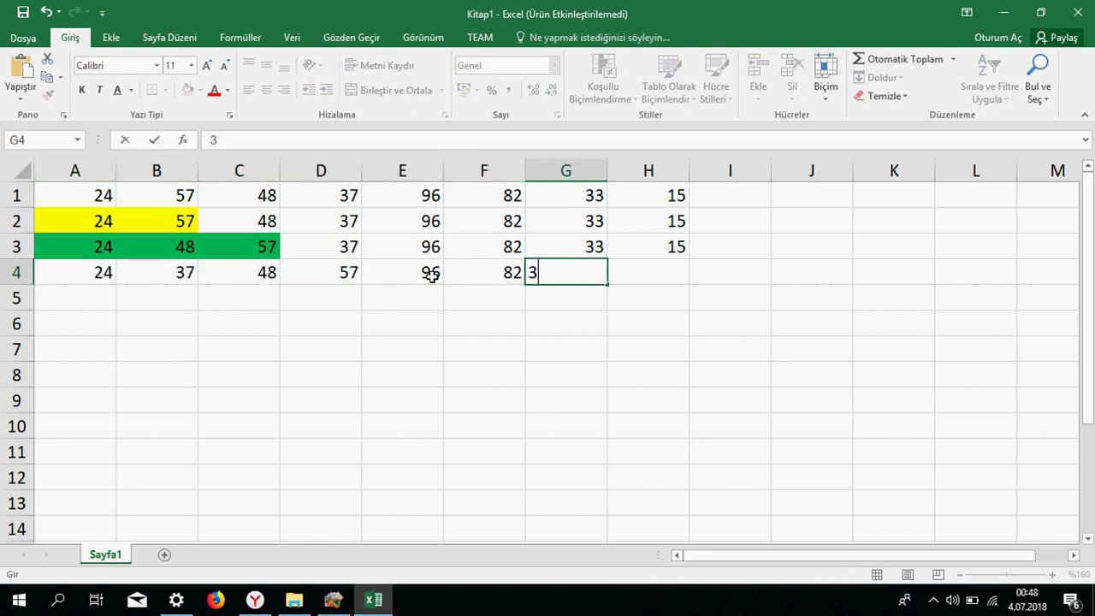
pyautogui.press('Tab')
pyautogui.write('15')
pyautogui.press('Return')
pyautogui.press('Left')
pyautogui.press('Left')
# Step: Fill cells A4 to D4 with yellow to mark the sorted part of the fourth row
pyautogui.moveTo(106, 283); pyautogui.dragTo(323, 271)
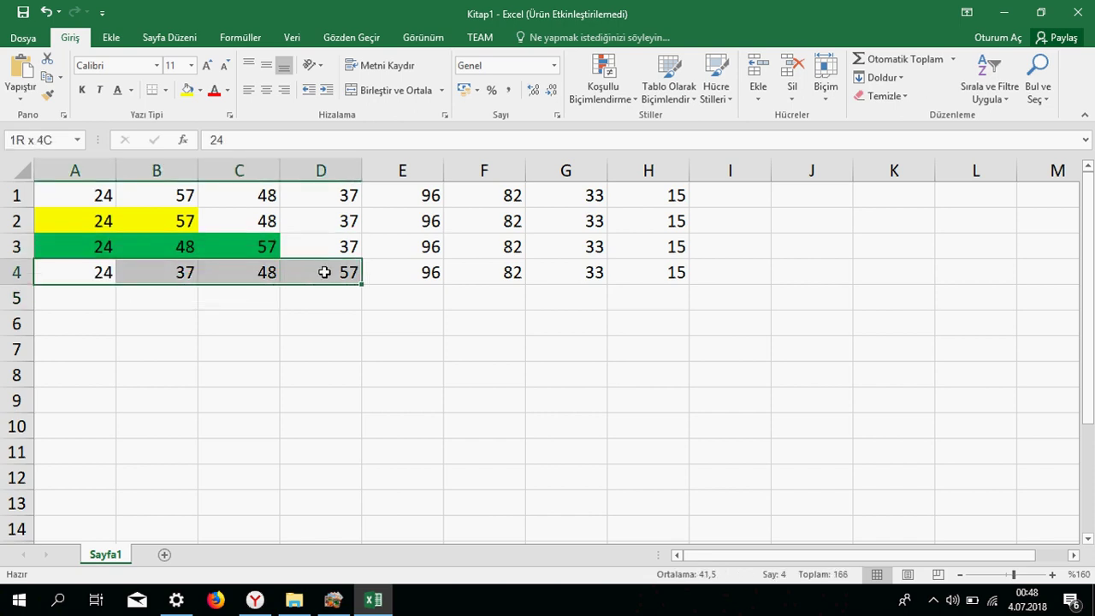
pyautogui.click(187, 89)
pyautogui.click(186, 297)
# Step: Enter 24, 37, 48, 57, 96, 82, 33 and 15 across row 5, from A5 to H5
pyautogui.click(94, 304)
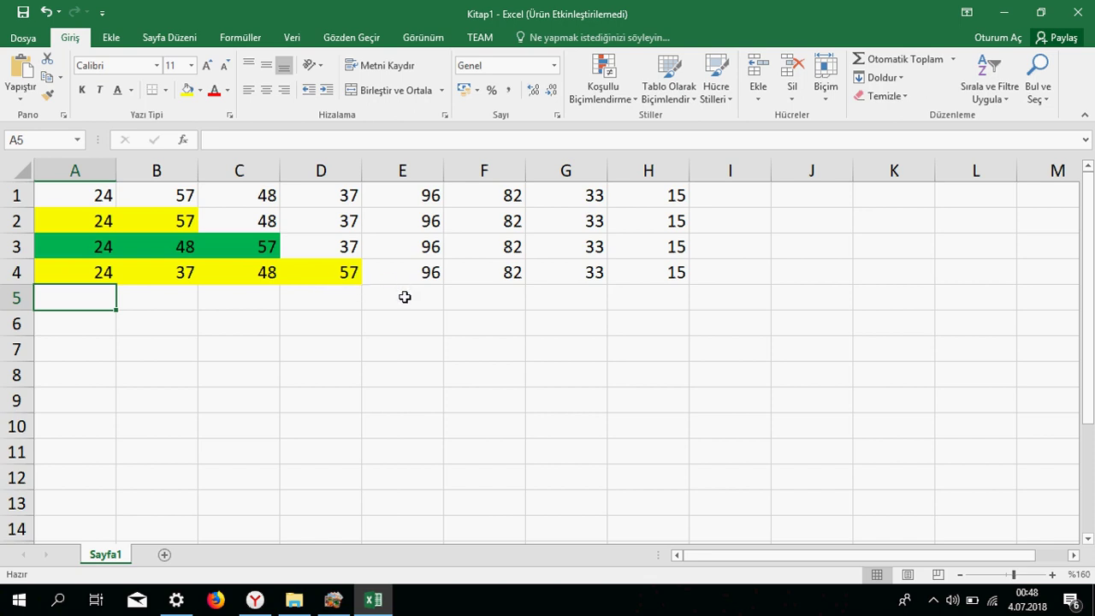
pyautogui.write('24')
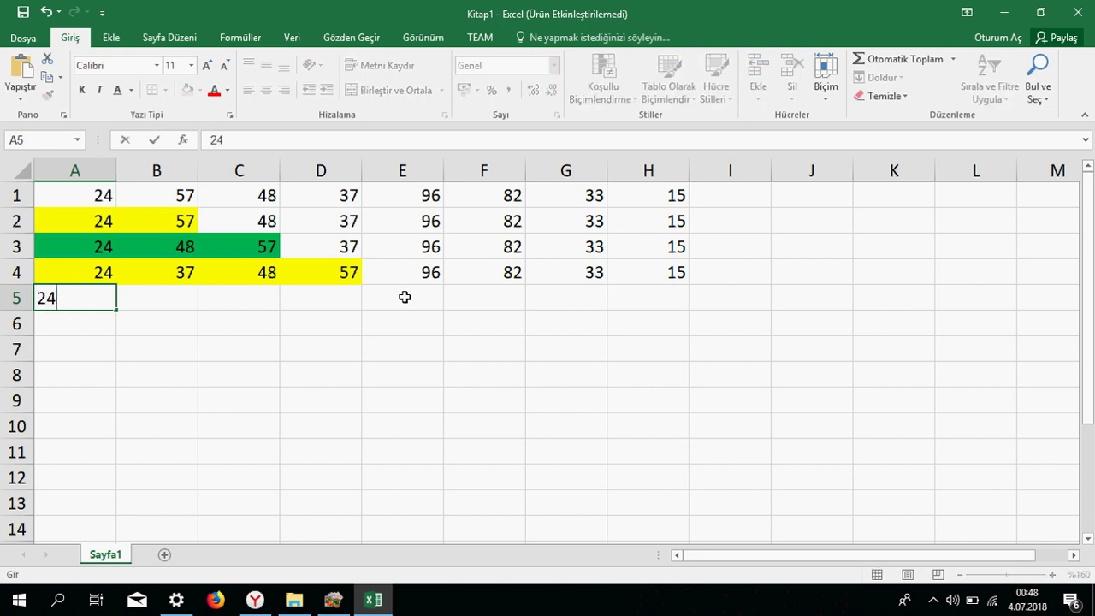
pyautogui.press('Tab')
pyautogui.write('37')
pyautogui.press('Tab')
pyautogui.write('48')
pyautogui.press('Tab')
pyautogui.write('57')
pyautogui.press('Tab')
pyautogui.write('96')
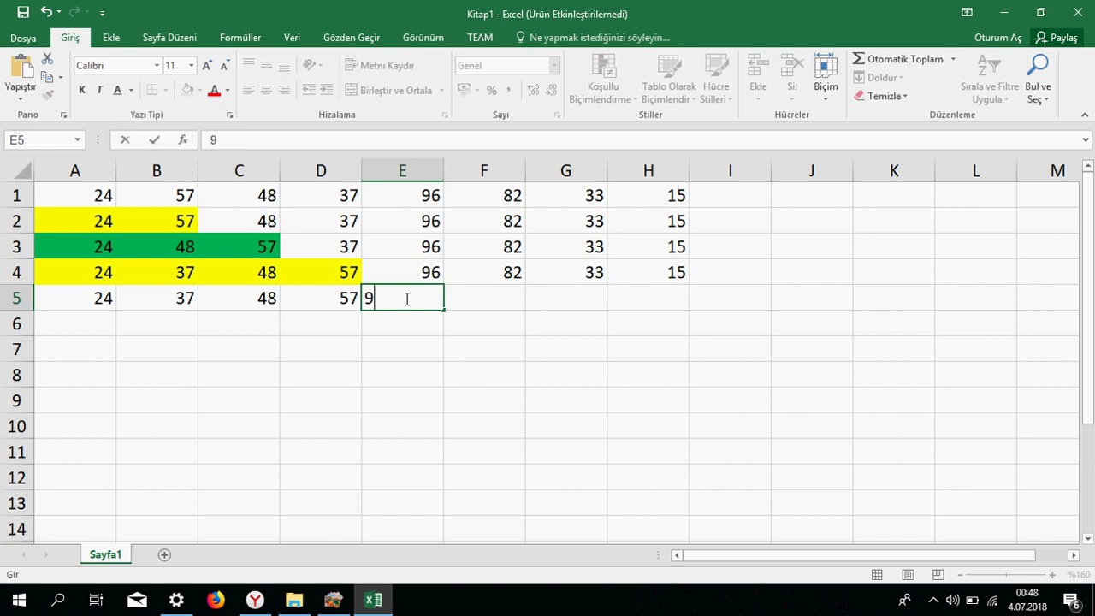
pyautogui.press('Tab')
pyautogui.write('82')
pyautogui.press('Tab')
pyautogui.write('33')
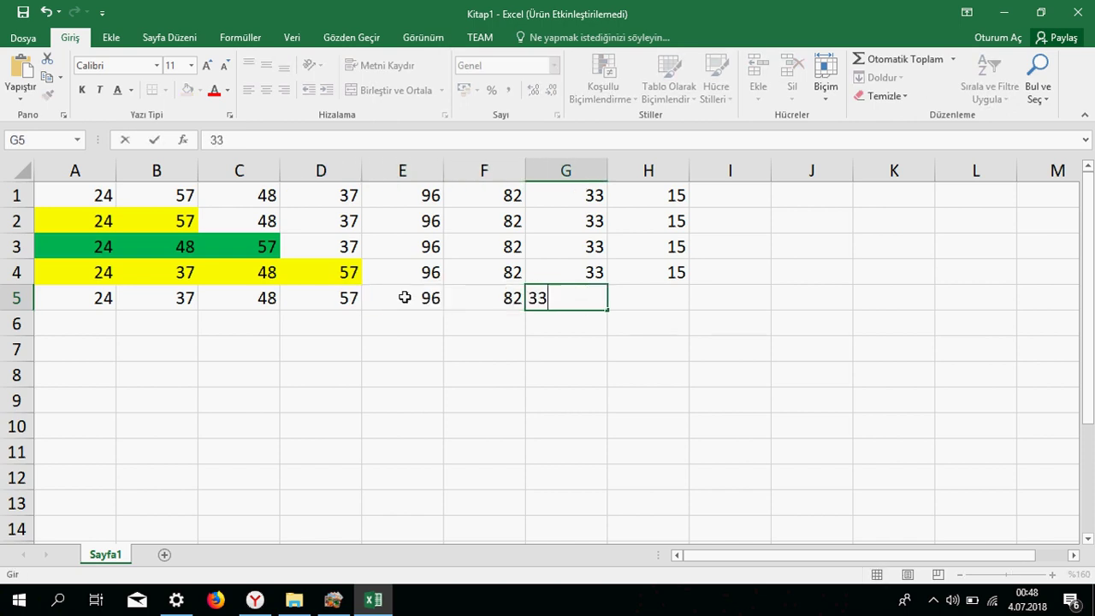
pyautogui.press('Tab')
pyautogui.write('15')
pyautogui.press('Tab')
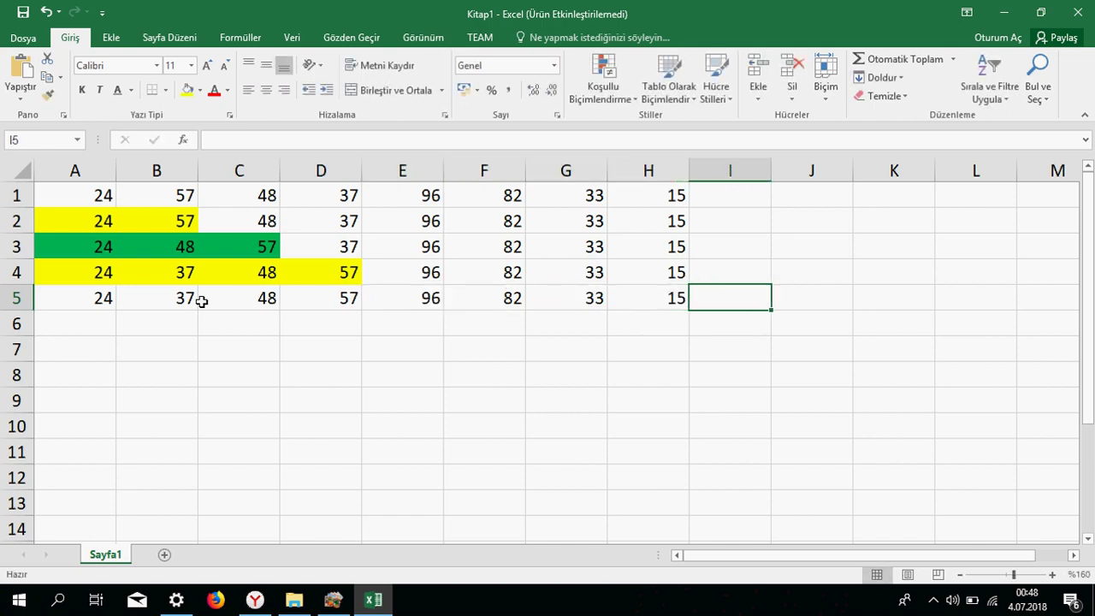
# Step: Fill cells A5 to E5 with the standard green colour to mark the sorted part of the fifth row
pyautogui.moveTo(101, 306); pyautogui.dragTo(390, 300)
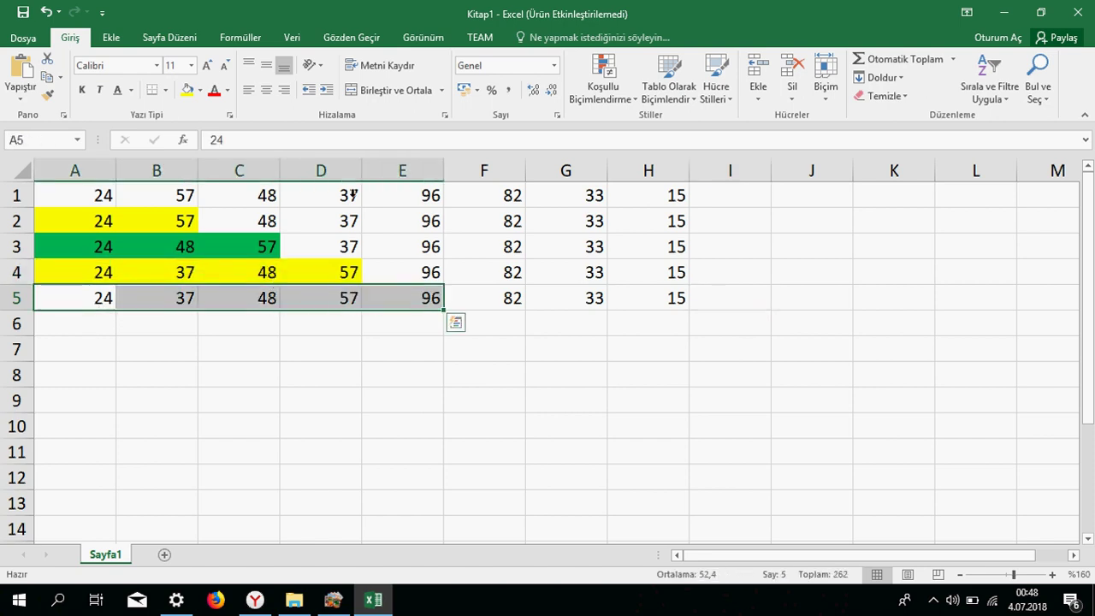
pyautogui.click(200, 90)
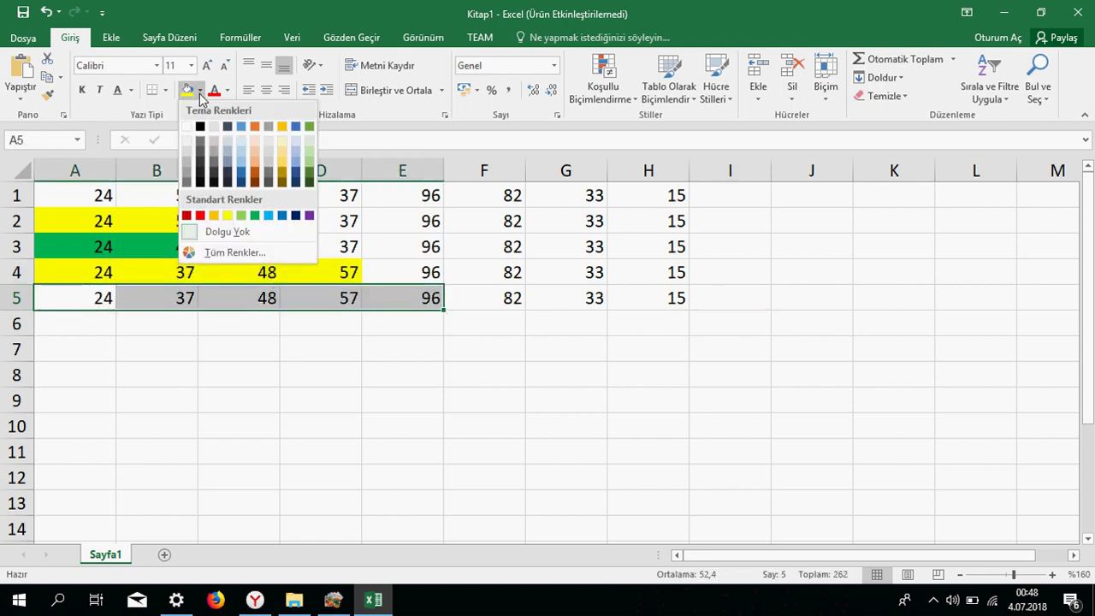
pyautogui.click(254, 216)
pyautogui.click(205, 222)
pyautogui.click(191, 249)
pyautogui.click(191, 272)
pyautogui.click(193, 301)
pyautogui.click(90, 329)
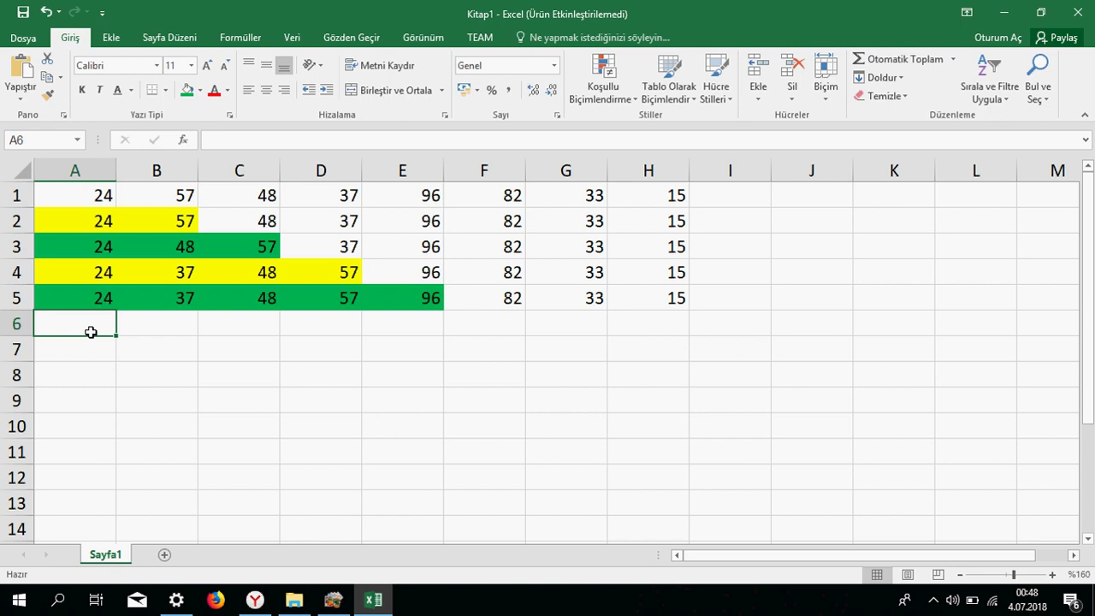
pyautogui.click(480, 301)
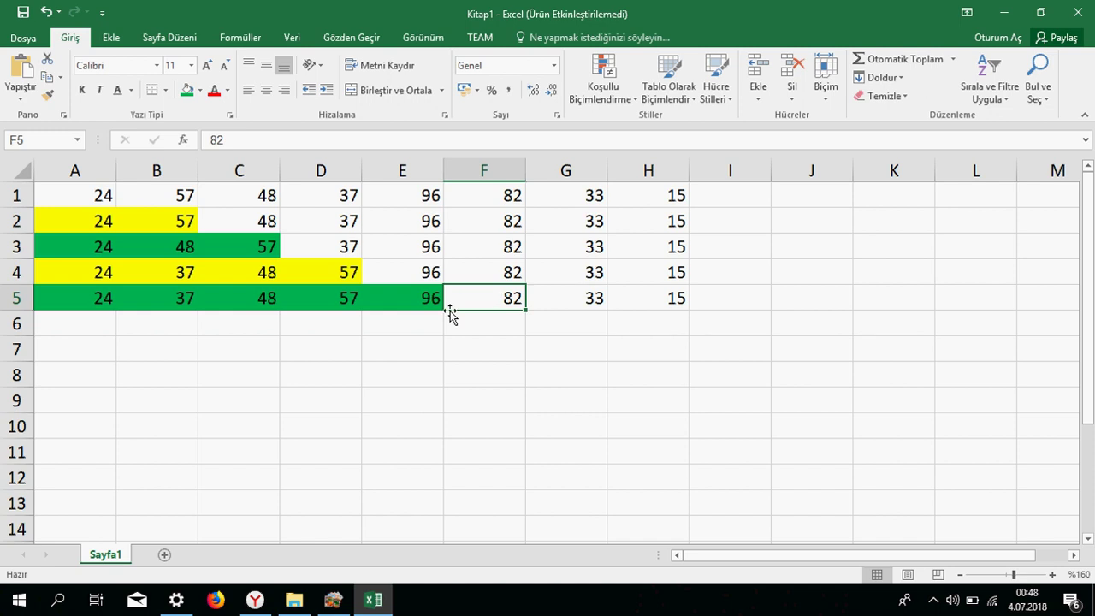
# Step: Enter 24, 37, 48, 57, 96 and 82 across row 6, from A6 to F6
pyautogui.click(116, 334)
pyautogui.write('24')
pyautogui.press('Tab')
pyautogui.write('37')
pyautogui.press('Tab')
pyautogui.write('48')
pyautogui.press('Tab')
pyautogui.write('57')
pyautogui.press('Tab')
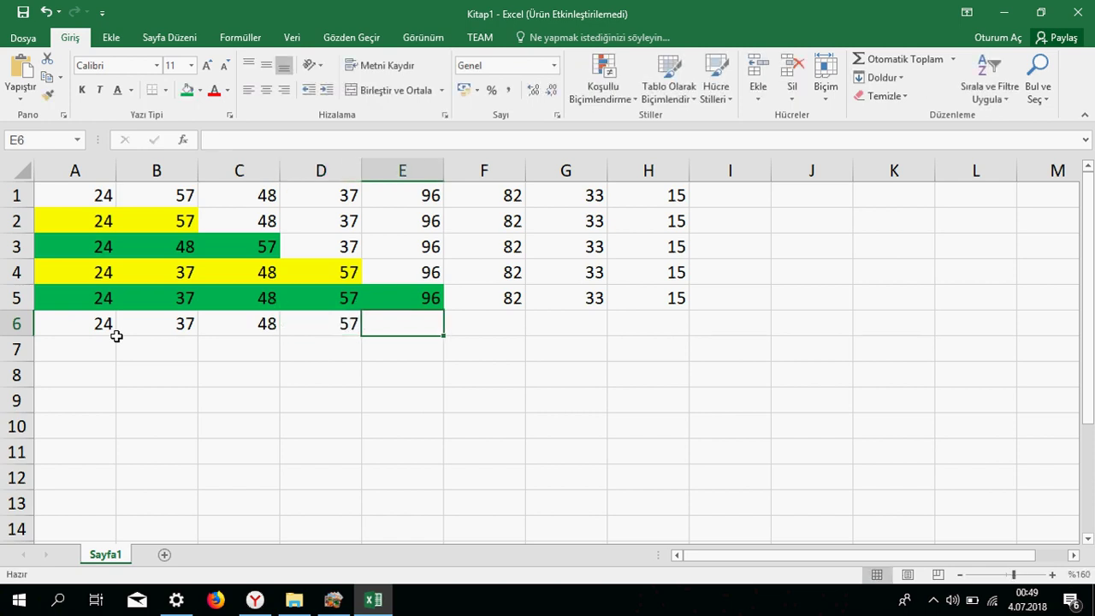
pyautogui.write('96')
pyautogui.press('Tab')
pyautogui.write('82')
pyautogui.press('Return')
# Step: Swap the last two entries of row 6 by entering 82 in E6 and 96 in F6
pyautogui.press('Up')
pyautogui.press('Left')
pyautogui.press('Right')
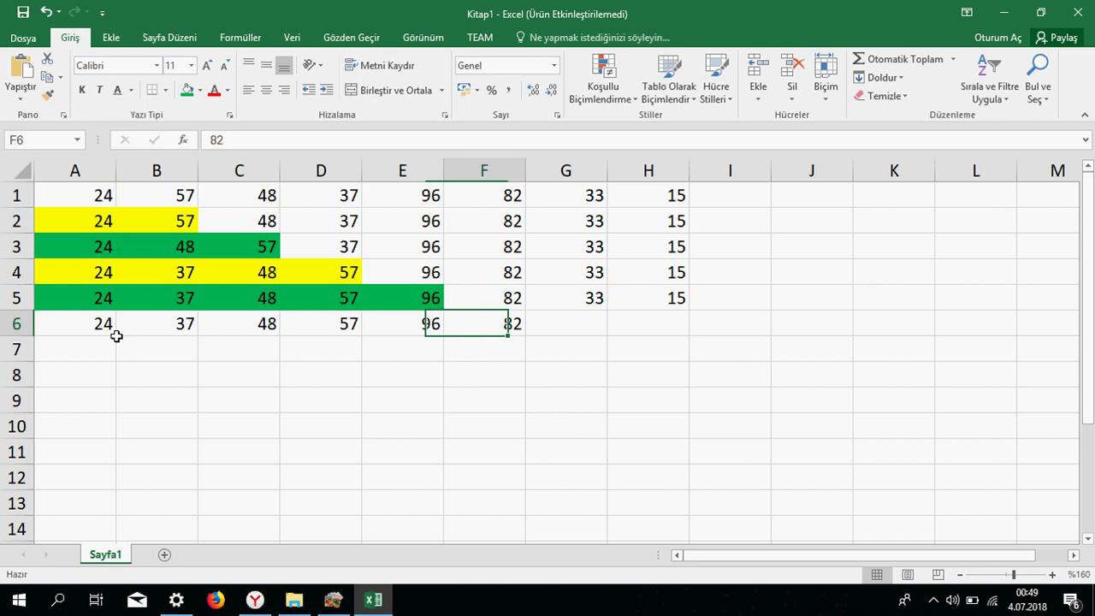
pyautogui.press('Left')
pyautogui.write('82')
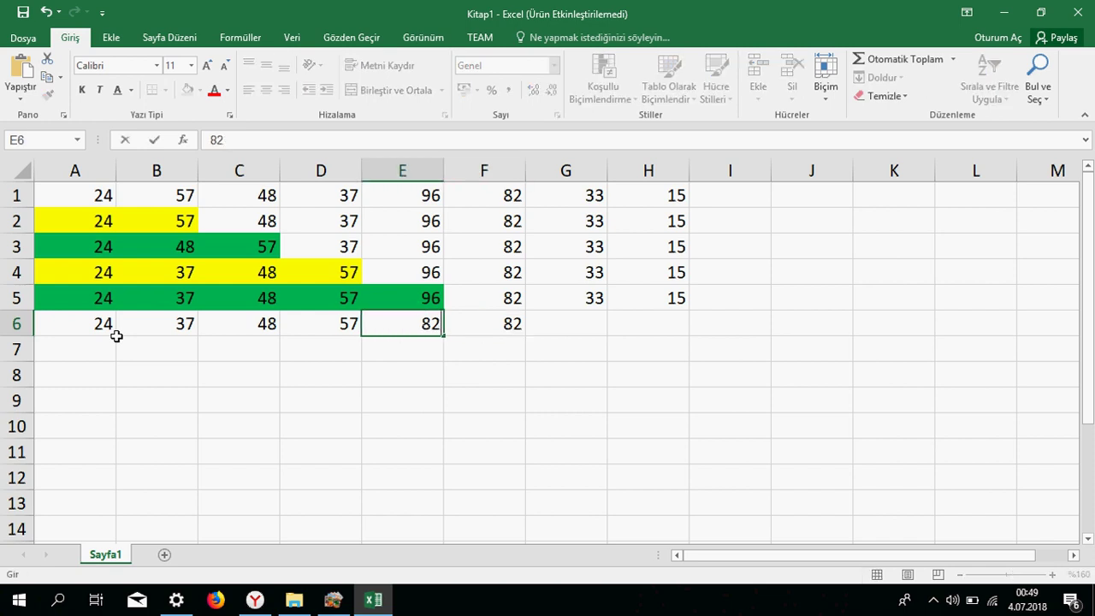
pyautogui.press('Tab')
pyautogui.write('96')
pyautogui.press('Left')
pyautogui.press('Left')
pyautogui.press('Right')
pyautogui.press('Left')
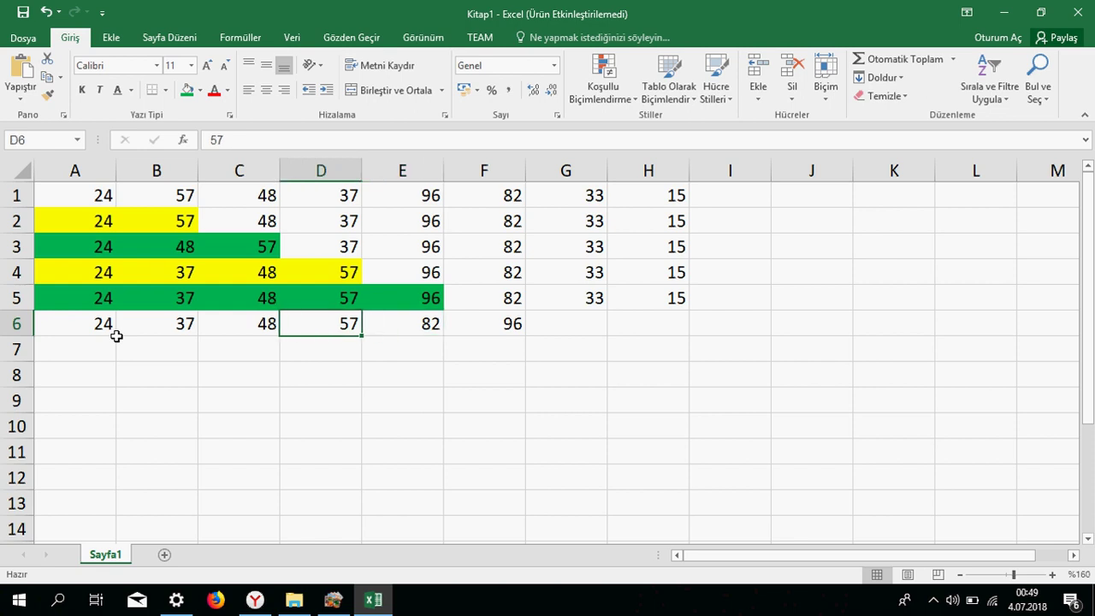
# Step: Complete row 6 by entering 33 in G6 and 15 in H6
pyautogui.press('Right')
pyautogui.press('Right')
pyautogui.press('Right')
pyautogui.write('33')
pyautogui.press('Tab')
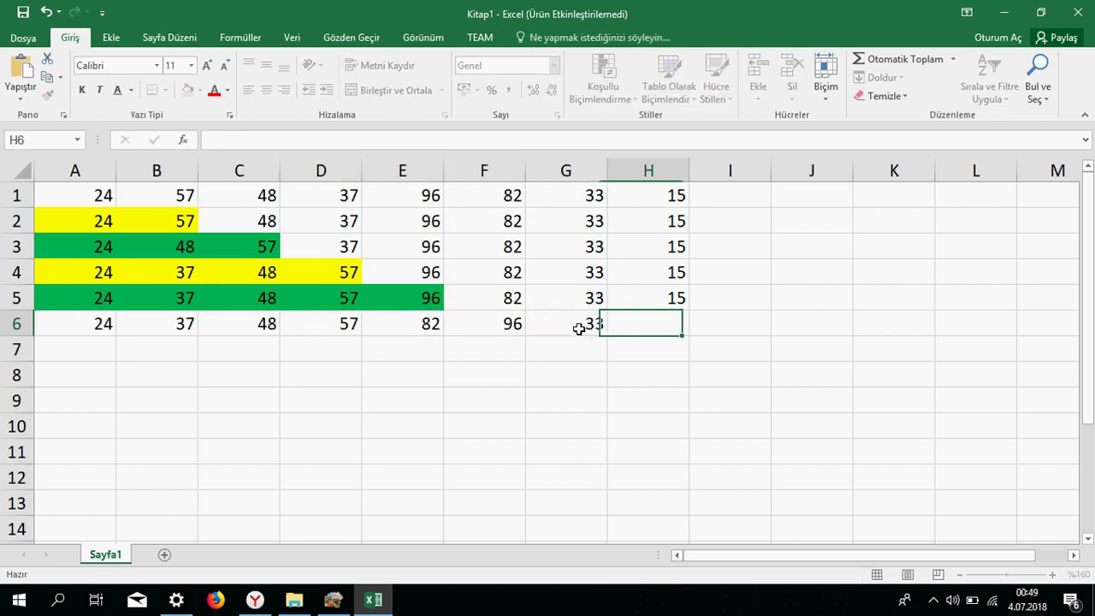
pyautogui.write('5')
pyautogui.press('BackSpace')
pyautogui.write('15')
pyautogui.press('Return')
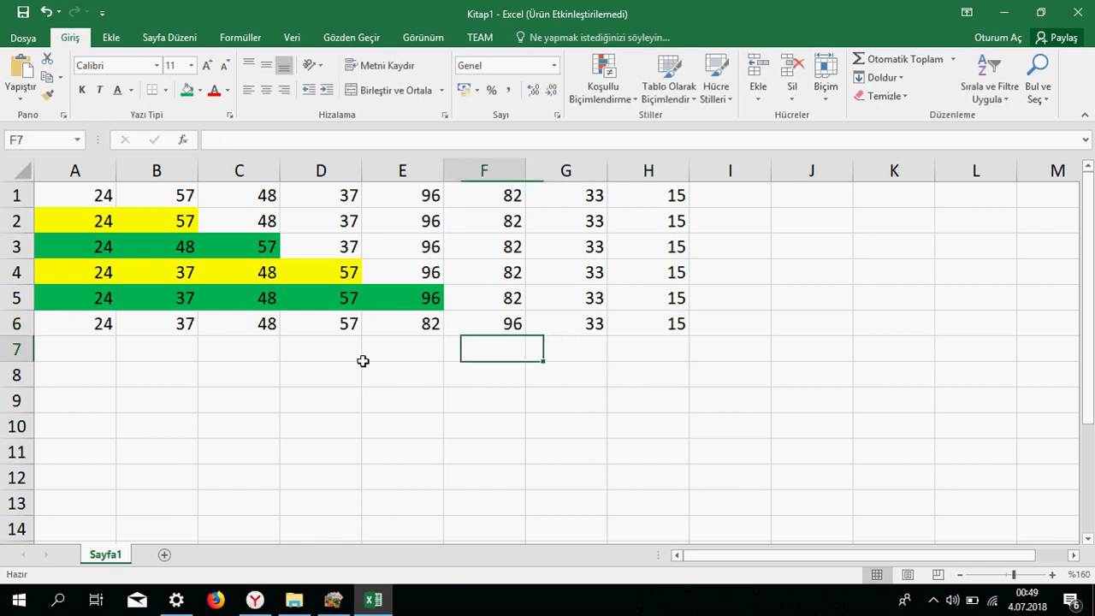
# Step: Fill cells A6 to G6 with the standard yellow colour
pyautogui.moveTo(89, 332); pyautogui.dragTo(599, 330)
pyautogui.click(199, 90)
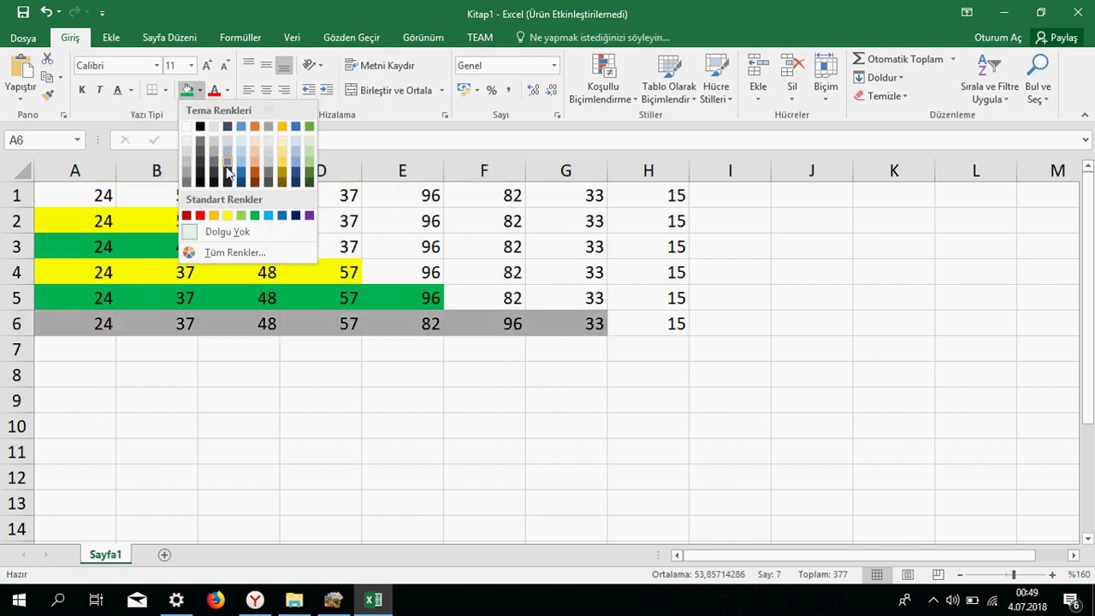
pyautogui.click(228, 214)
pyautogui.click(238, 373)
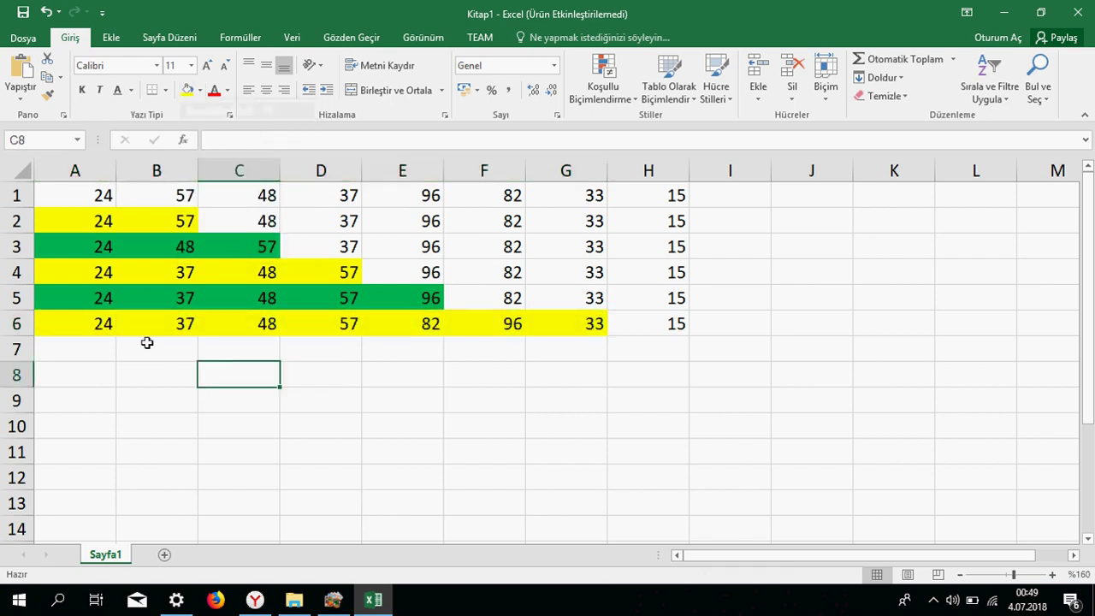
pyautogui.click(84, 349)
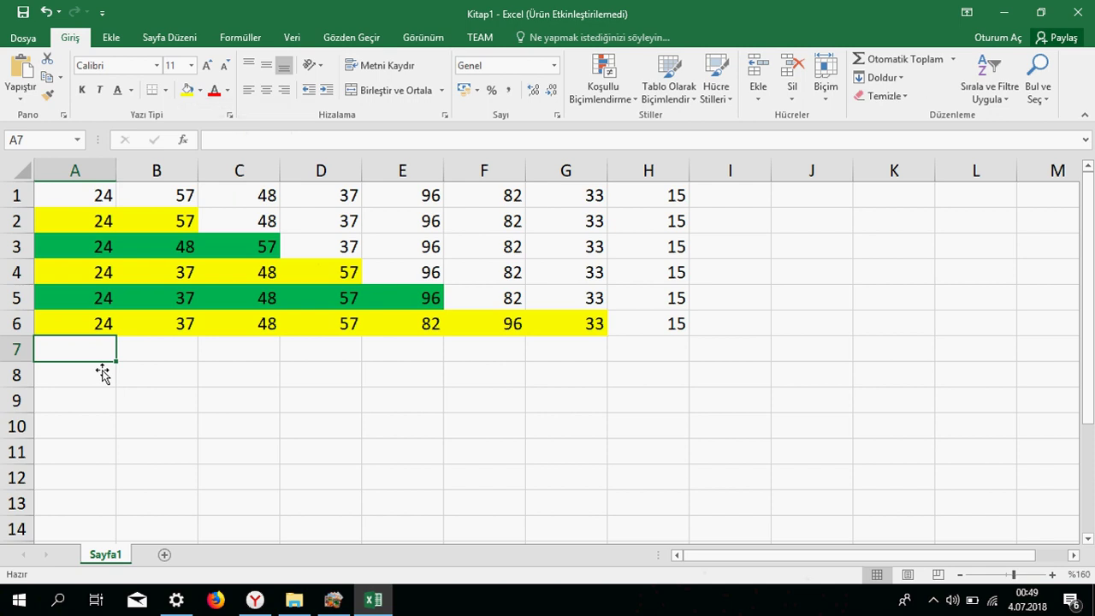
pyautogui.click(182, 224)
pyautogui.click(161, 249)
pyautogui.click(166, 276)
pyautogui.click(165, 301)
pyautogui.click(161, 321)
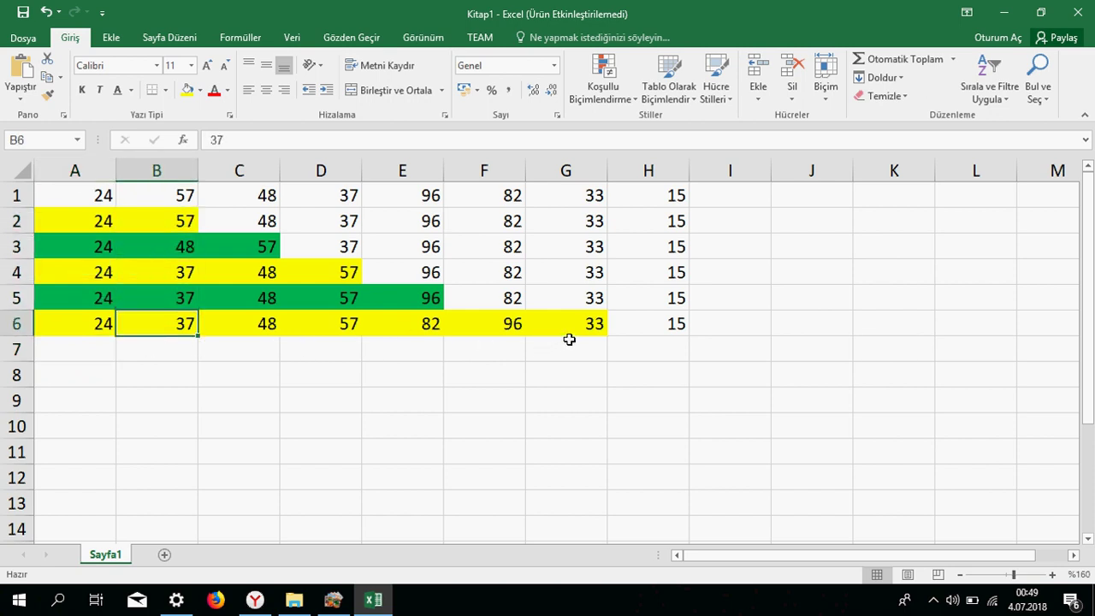
# Step: Undo the yellow fill of A6:G6 and fill only the sorted cells A6 to F6 with yellow
pyautogui.hotkey('ctrl', 'z')
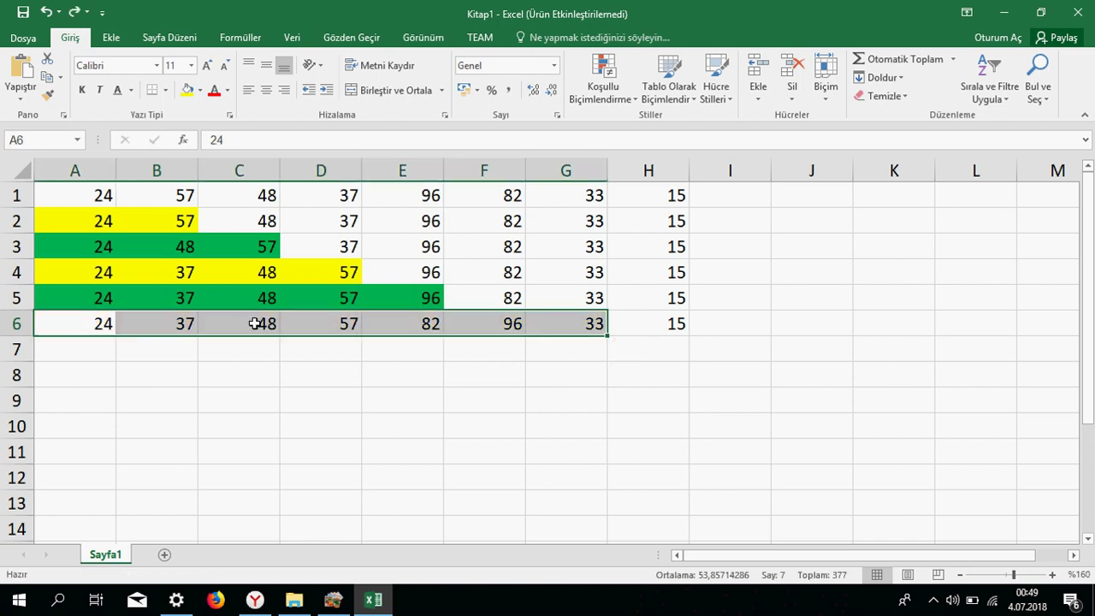
pyautogui.click(123, 350)
pyautogui.moveTo(101, 330); pyautogui.dragTo(521, 327)
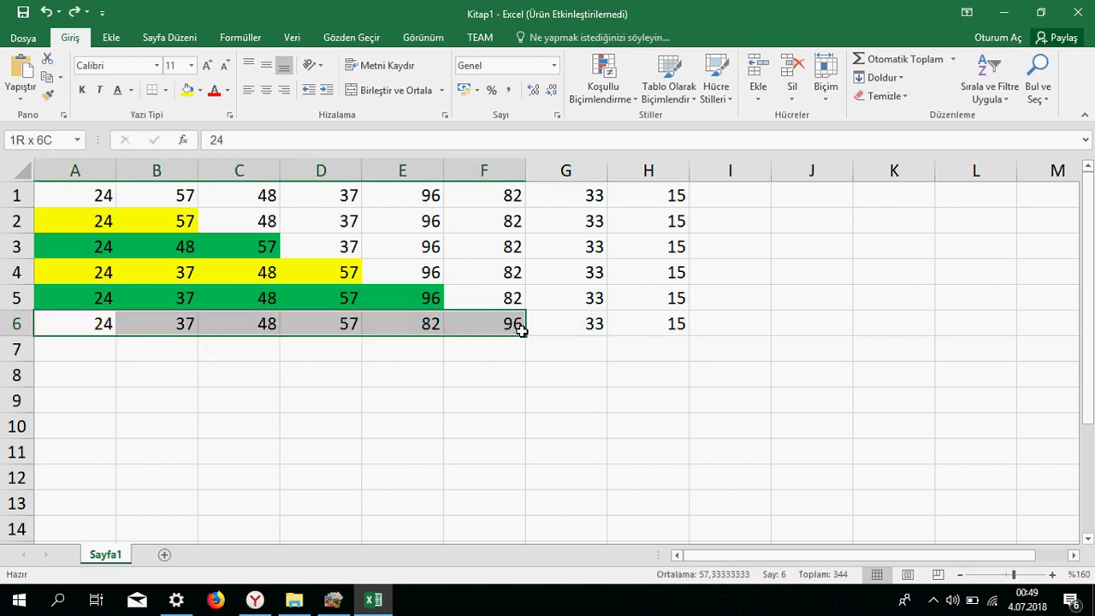
pyautogui.click(186, 90)
pyautogui.click(256, 298)
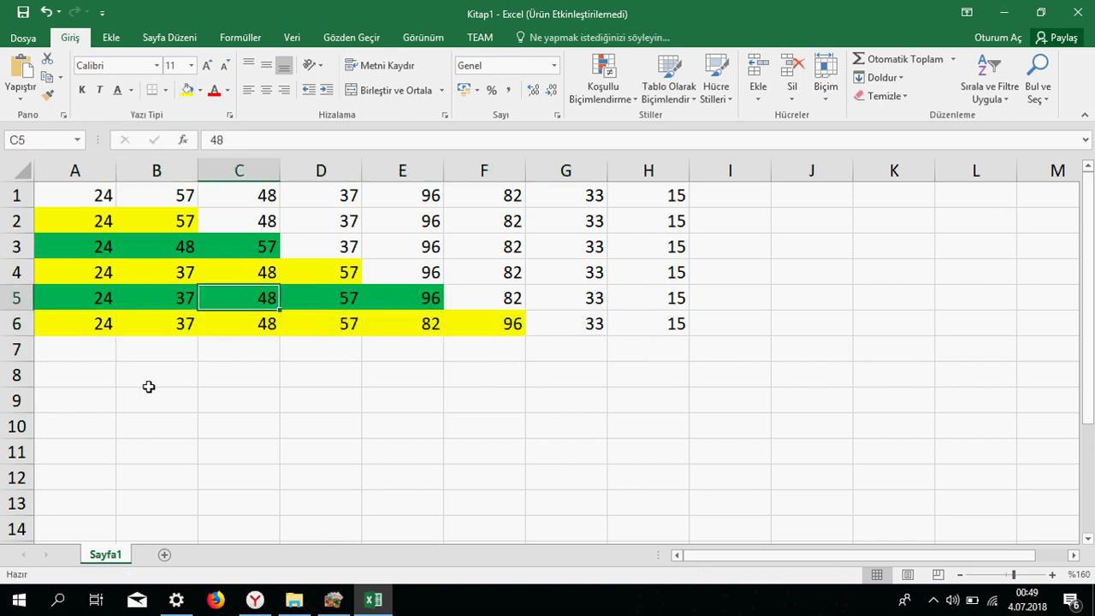
pyautogui.click(97, 352)
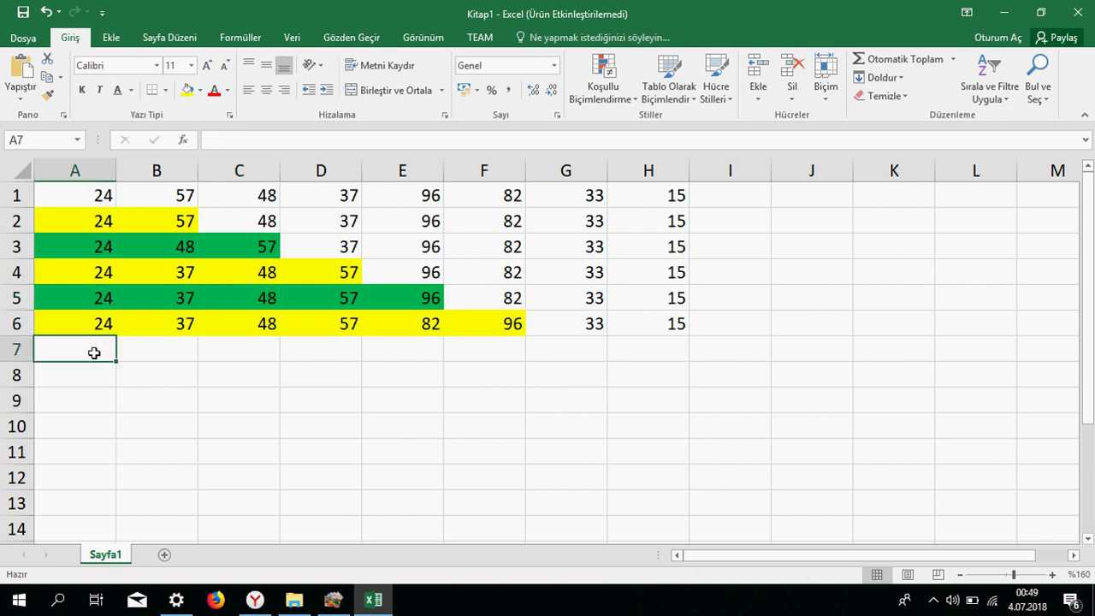
# Step: Enter 24, 37, 48 and 57 in cells A7 to D7
pyautogui.write('24')
pyautogui.press('Tab')
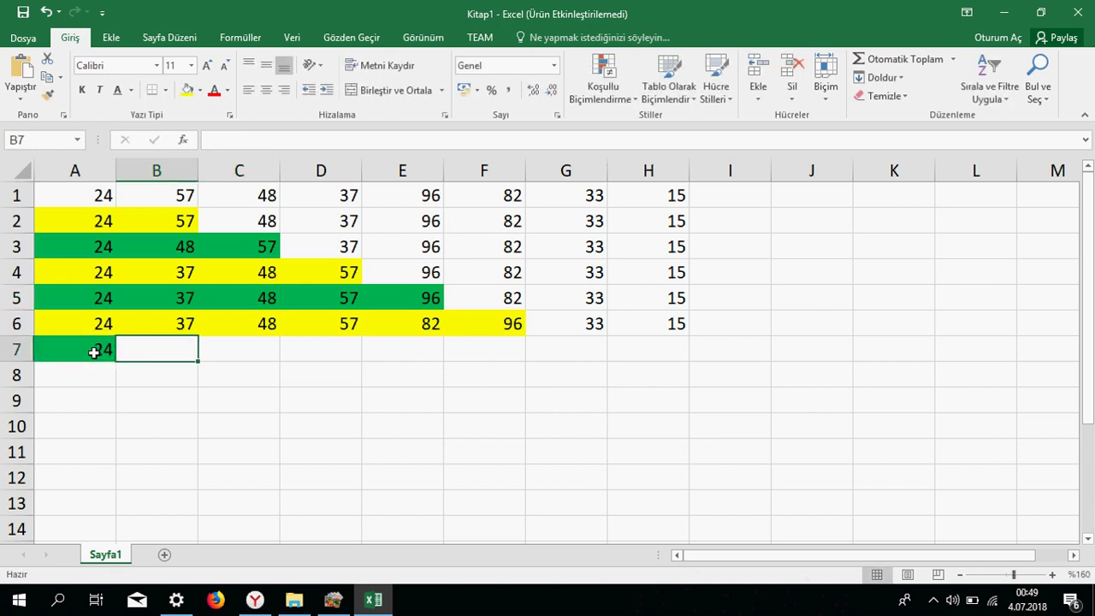
pyautogui.write('37')
pyautogui.press('Tab')
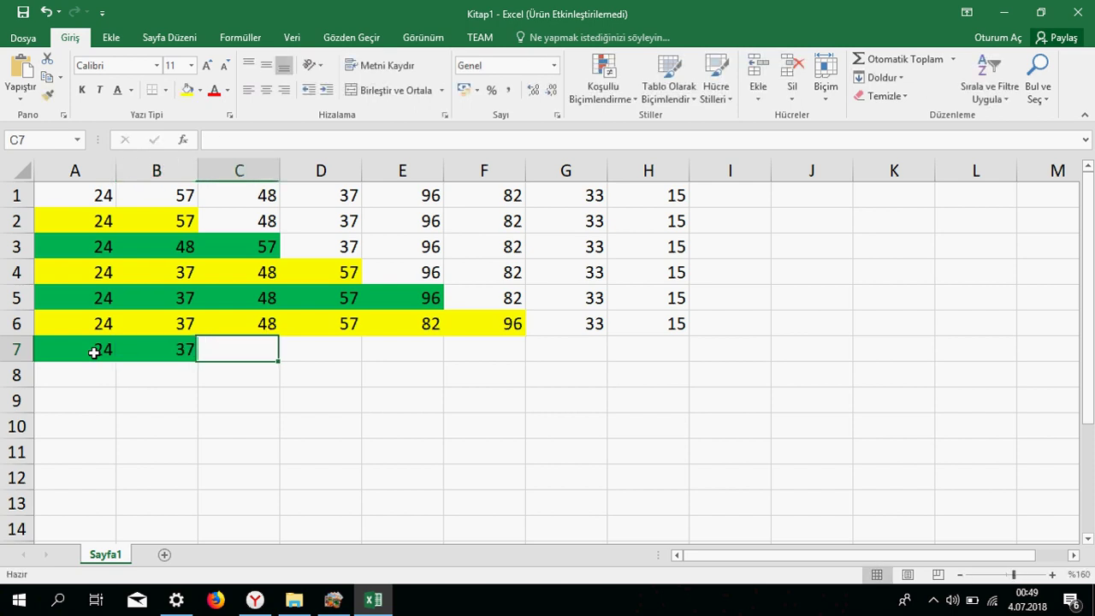
pyautogui.write('48')
pyautogui.press('Tab')
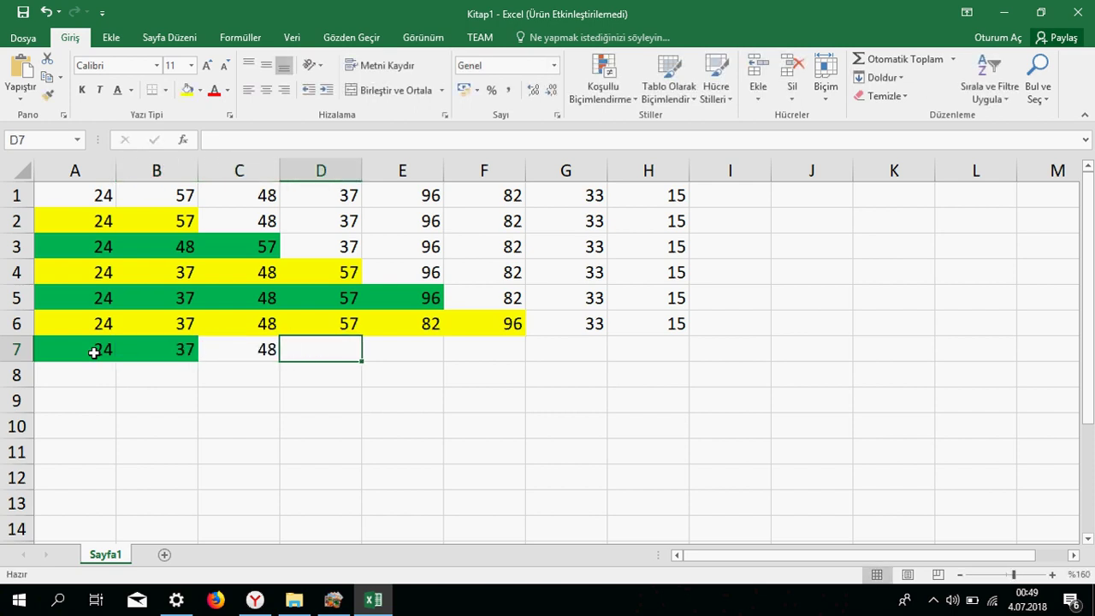
pyautogui.write('57')
pyautogui.press('Tab')
# Step: Enter 82, 96 and 33 in cells E7 to G7
pyautogui.write('82')
pyautogui.press('Tab')
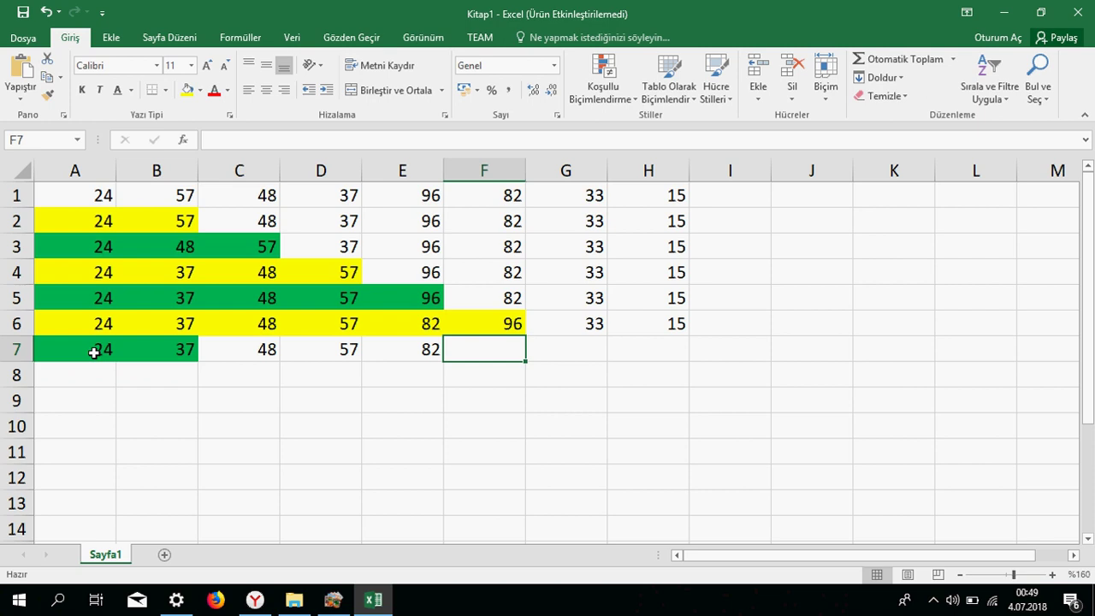
pyautogui.write('96')
pyautogui.press('Tab')
pyautogui.write('33')
pyautogui.press('Down')
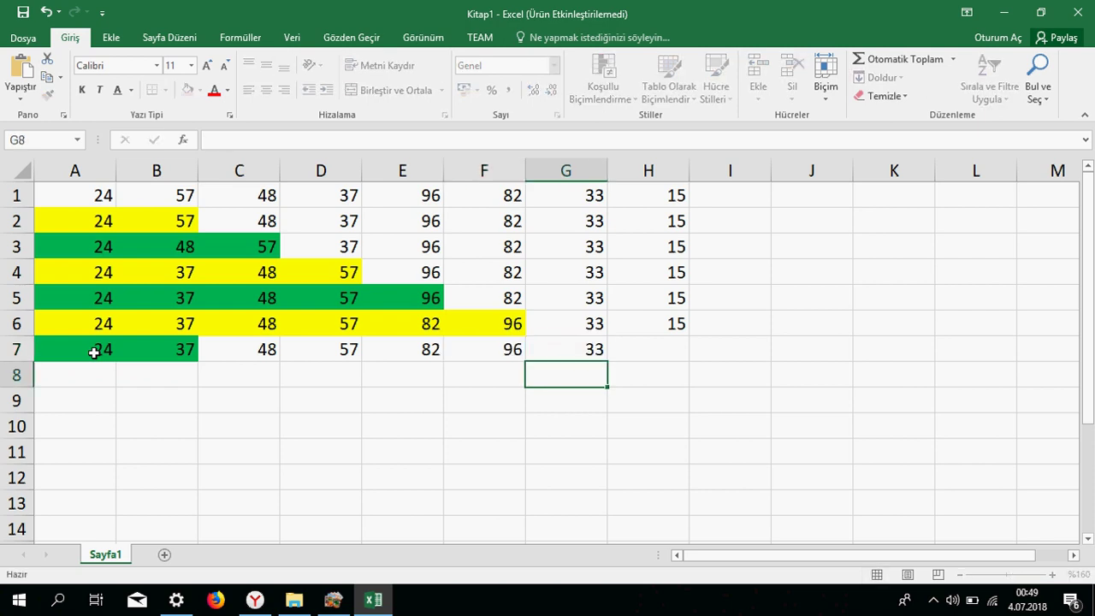
# Step: Swap the last two entries of row 7 by entering 33 in F7 and 96 in G7
pyautogui.press('Left')
pyautogui.press('Up')
pyautogui.press('Right')
pyautogui.press('Left')
pyautogui.press('Right')
pyautogui.press('Left')
pyautogui.write('33')
pyautogui.press('Tab')
pyautogui.write('96')
# Step: Shift 33 one place further forward in row 7 by entering 33 in E7 and 82 in F7
pyautogui.press('Left')
pyautogui.press('Left')
pyautogui.press('Right')
pyautogui.press('Left')
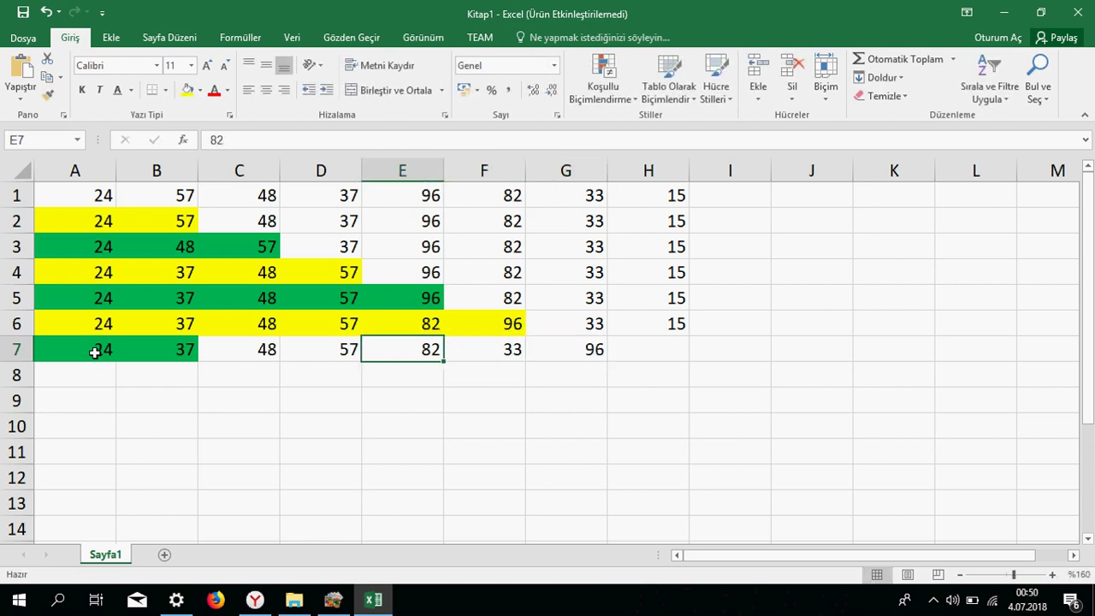
pyautogui.write('33')
pyautogui.press('Tab')
pyautogui.write('86')
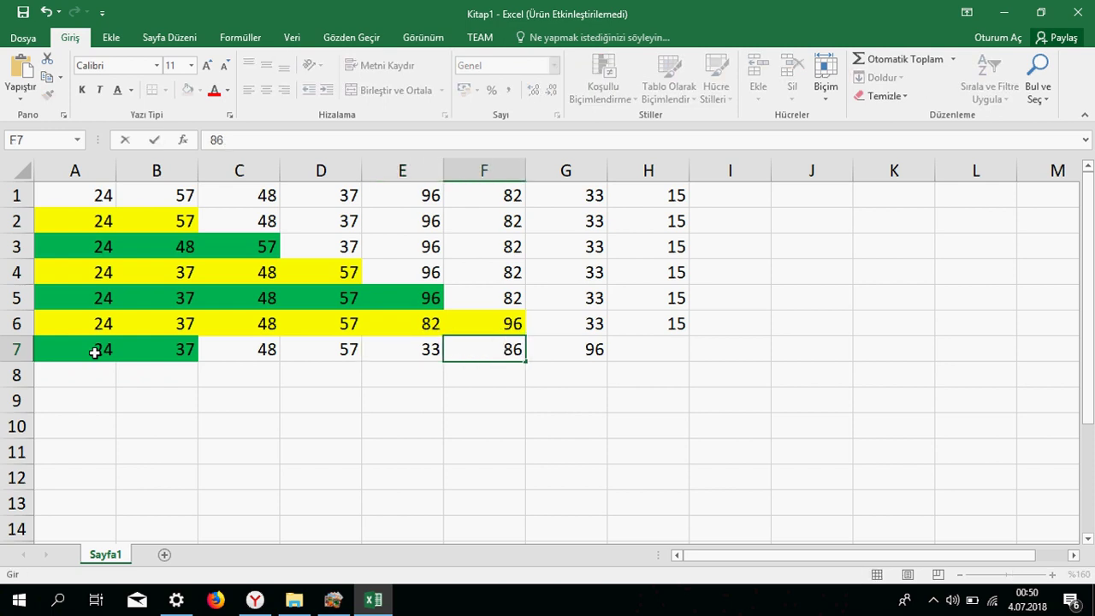
pyautogui.write('8')
pyautogui.press('BackSpace')
pyautogui.press('BackSpace')
pyautogui.write('2')
# Step: Swap 33 with the value before it by entering 33 in D7 and 57 in E7
pyautogui.press('Left')
pyautogui.press('Left')
pyautogui.press('Right')
pyautogui.press('Left')
pyautogui.write('33')
pyautogui.press('Tab')
pyautogui.write('57')
# Step: Continue moving 33 forward in row 7 by entering 33 in C7 and 48 in D7
pyautogui.press('Left')
pyautogui.press('Left')
pyautogui.write('33')
pyautogui.press('Tab')
pyautogui.write('48')
# Step: Finish placing 33 in row 7 by entering 33 in B7 and 37 in C7
pyautogui.press('Left')
pyautogui.press('Left')
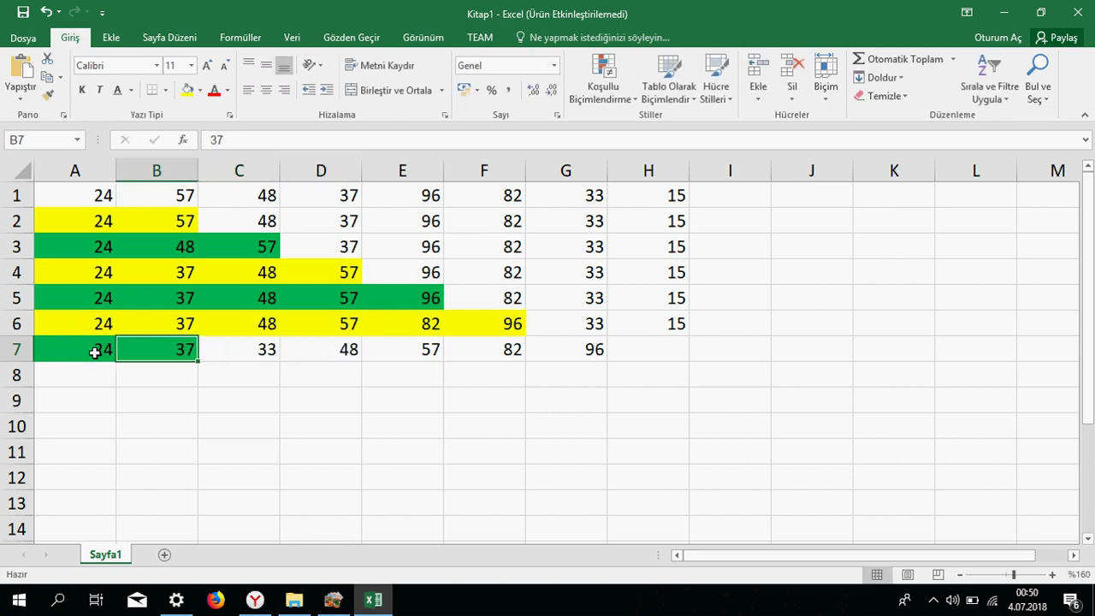
pyautogui.write('33')
pyautogui.press('Tab')
pyautogui.write('37')
pyautogui.press('Left')
pyautogui.press('Left')
pyautogui.press('Right')
pyautogui.press('Right')
pyautogui.press('Right')
# Step: Fill cells C7 to G7 with the standard green colour
pyautogui.moveTo(214, 349); pyautogui.dragTo(545, 351)
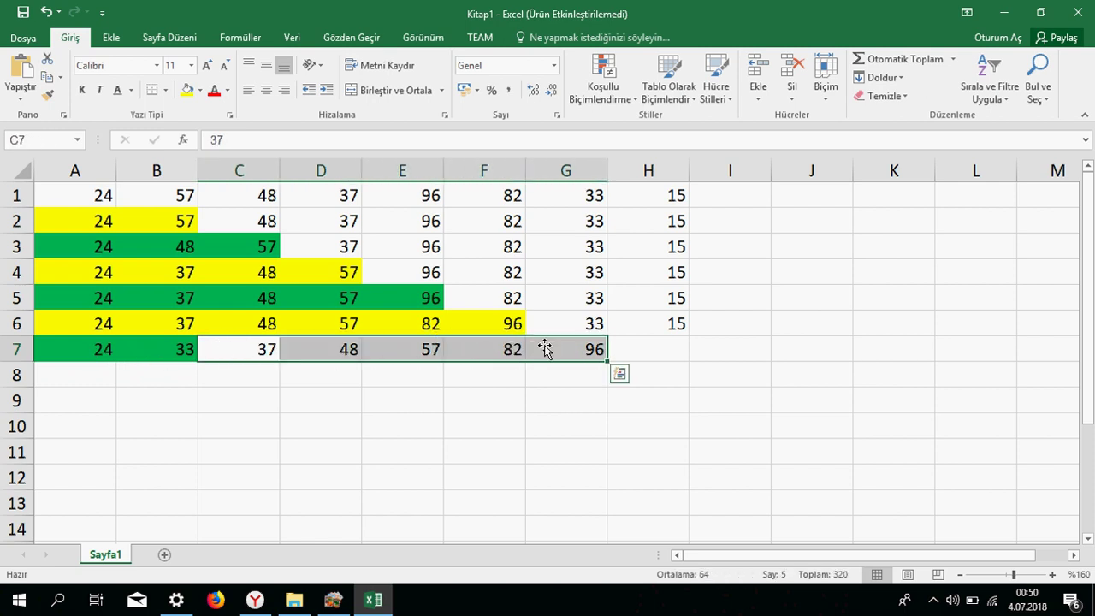
pyautogui.click(200, 90)
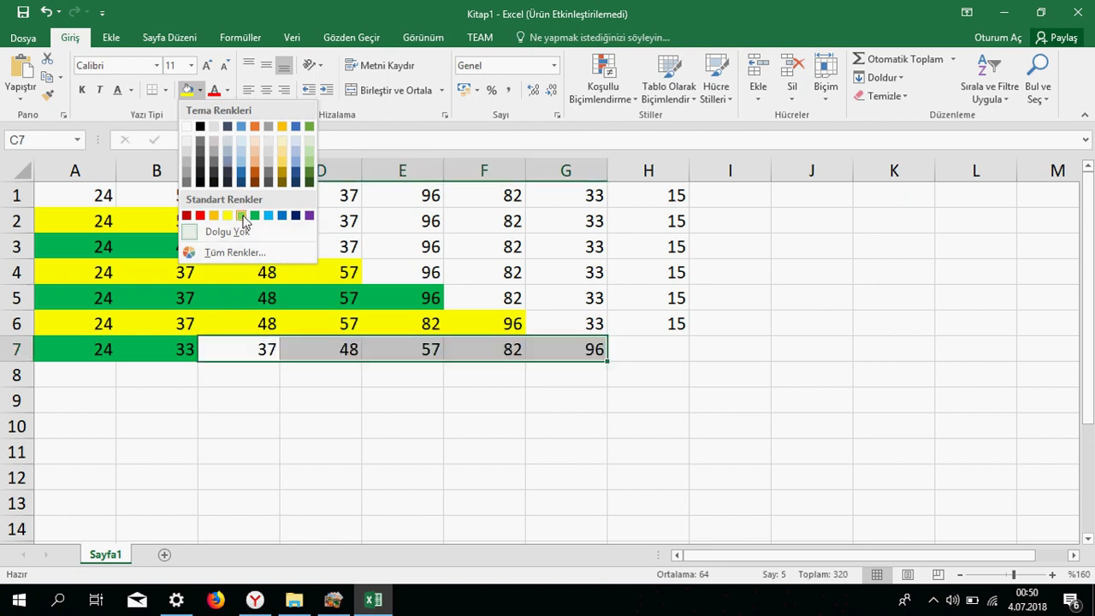
pyautogui.click(253, 216)
pyautogui.click(332, 404)
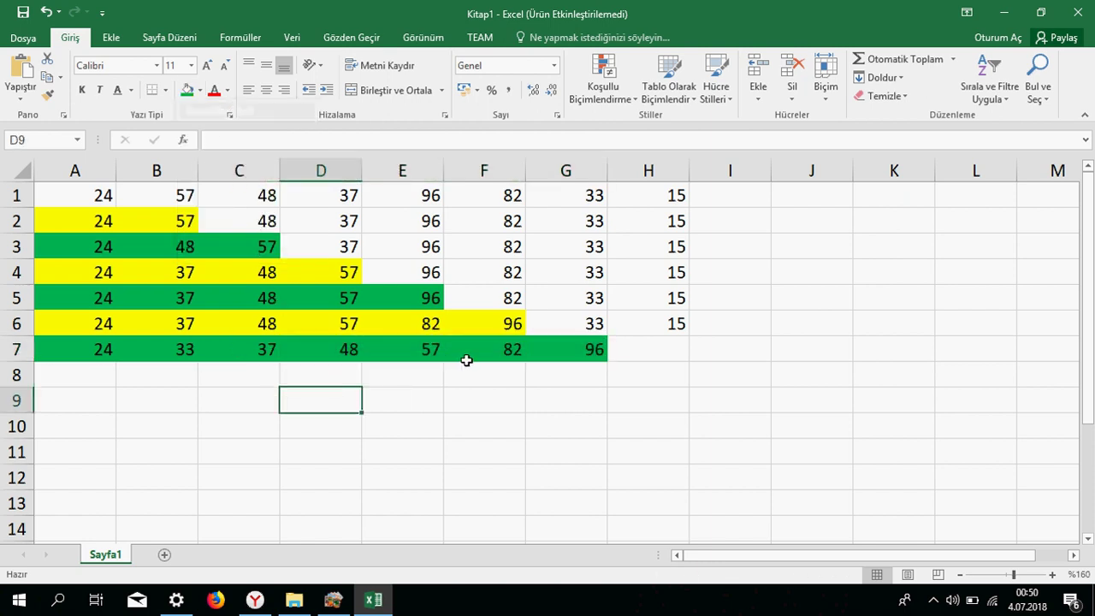
# Step: Enter 15 in H7 to complete row 7
pyautogui.click(675, 354)
pyautogui.write('15')
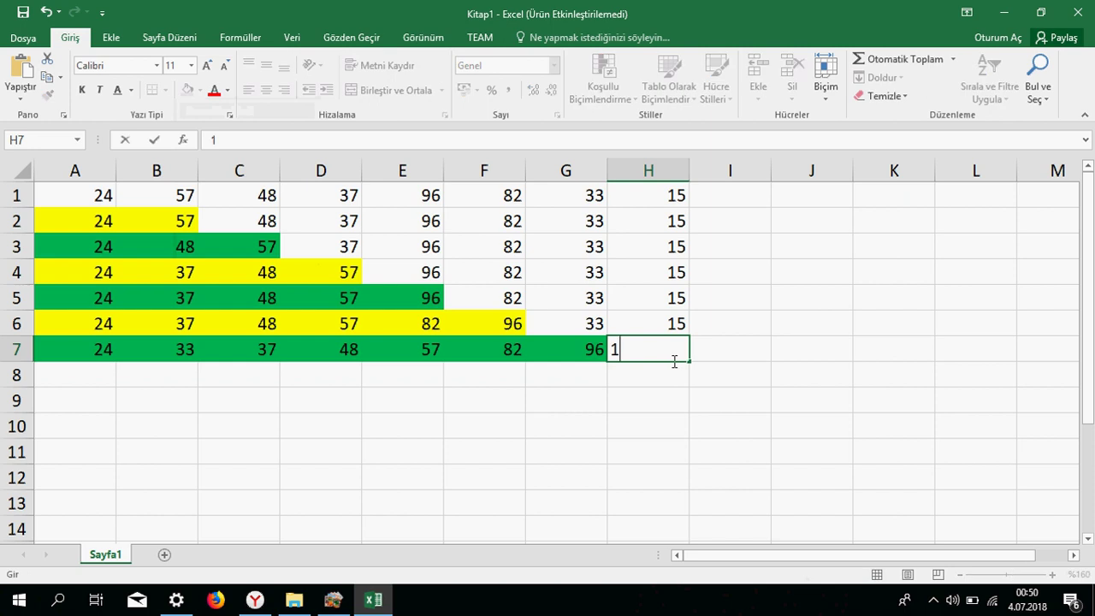
pyautogui.press('Return')
pyautogui.click(672, 358)
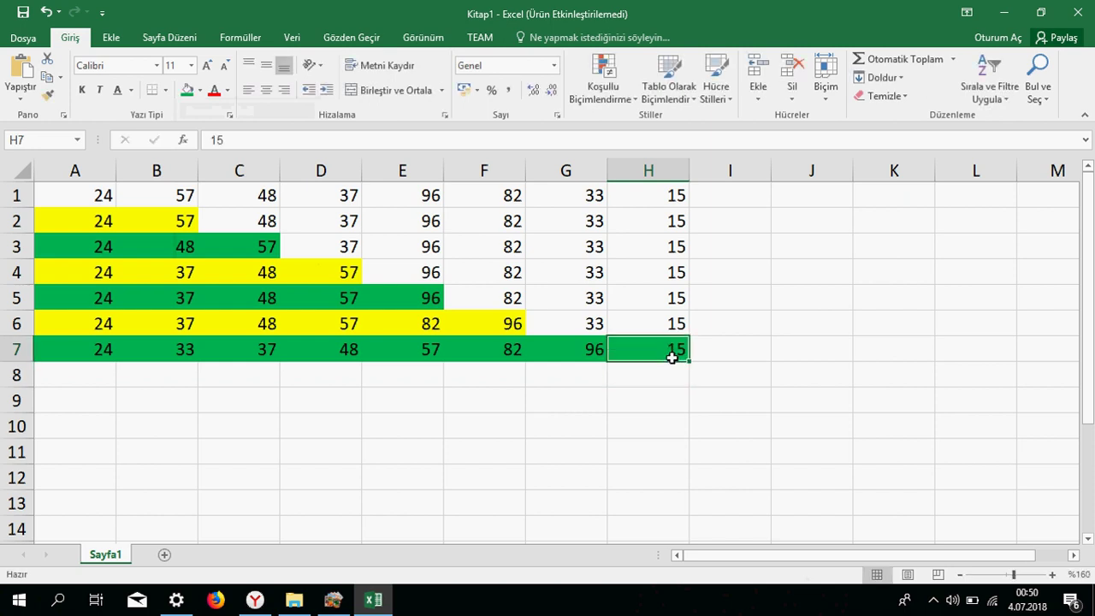
# Step: Undo the green fills in C7:H7, keeping 15 in H7, and fill only cells C7 to G7 with green
pyautogui.hotkey('ctrl', 'z')
pyautogui.hotkey('ctrl', 'z')
pyautogui.hotkey('ctrl', 'z')
pyautogui.hotkey('ctrl', 'y')
pyautogui.moveTo(273, 343); pyautogui.dragTo(580, 349)
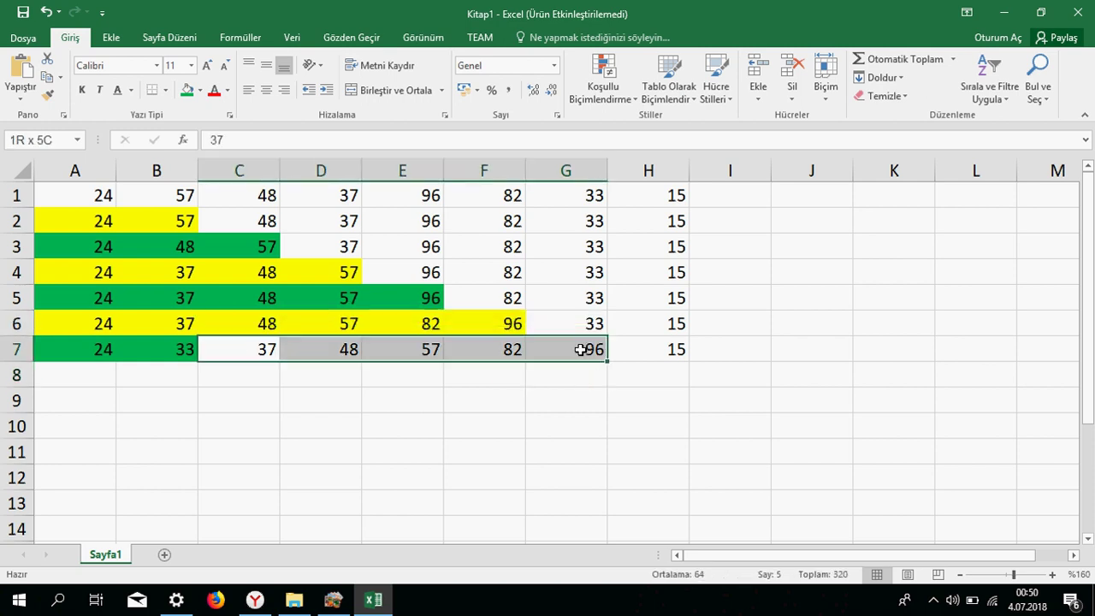
pyautogui.click(185, 89)
pyautogui.click(148, 383)
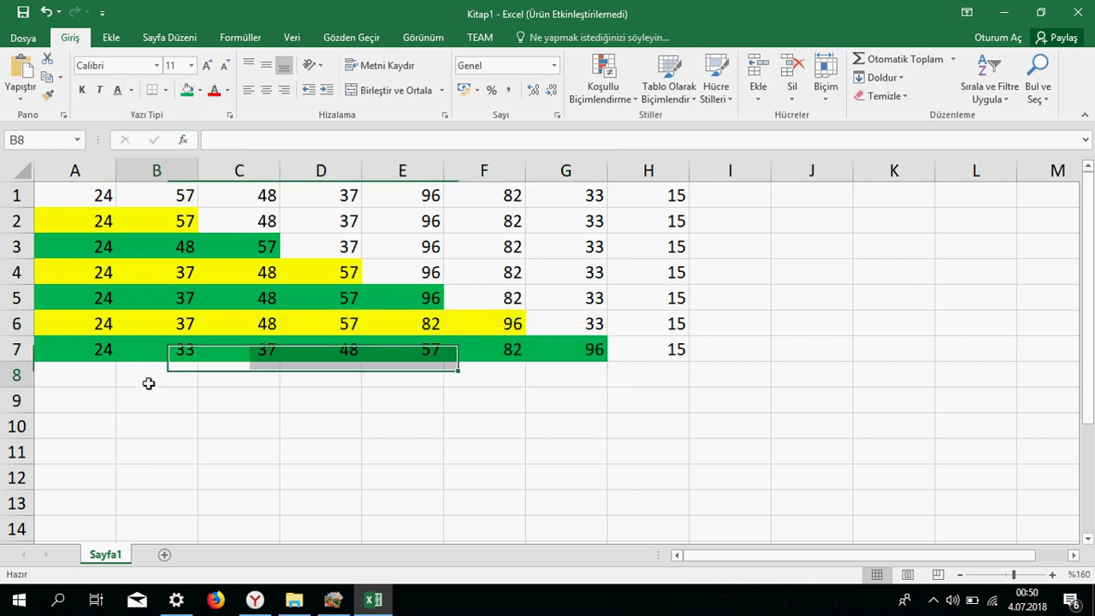
# Step: Enter 24, 33, 87 and 48 in cells A8 to D8
pyautogui.click(84, 387)
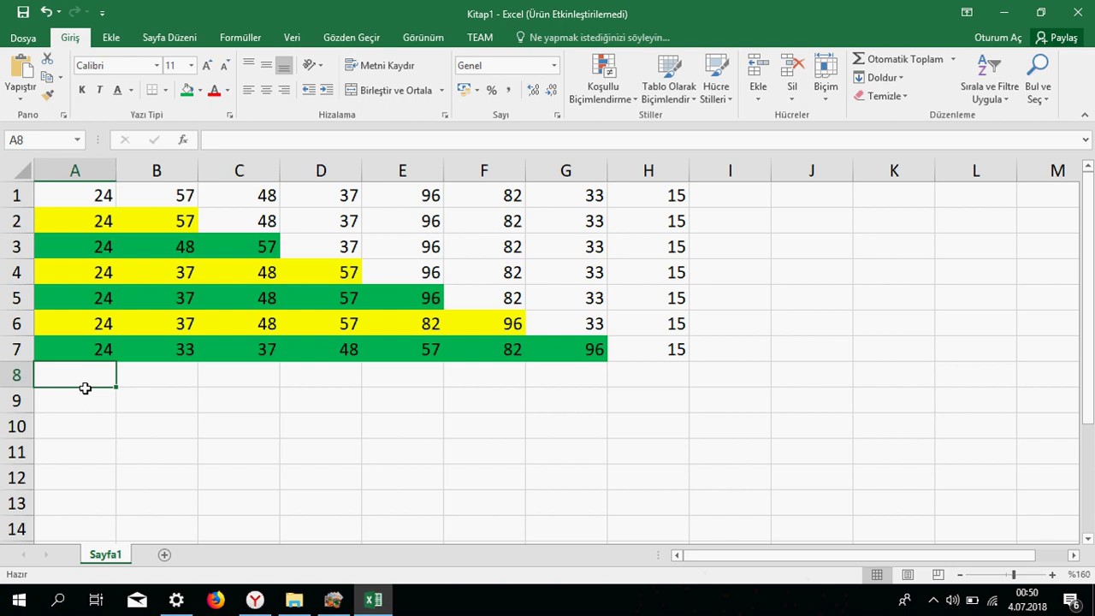
pyautogui.write('24')
pyautogui.press('Tab')
pyautogui.write('33')
pyautogui.press('Tab')
pyautogui.write('87')
pyautogui.press('Tab')
pyautogui.write('48')
pyautogui.press('Tab')
# Step: Enter 57, 82, 96 and 15 in cells E8 to H8
pyautogui.write('57')
pyautogui.press('Tab')
pyautogui.write('82')
pyautogui.press('Tab')
pyautogui.write('96')
pyautogui.press('Tab')
pyautogui.write('1')
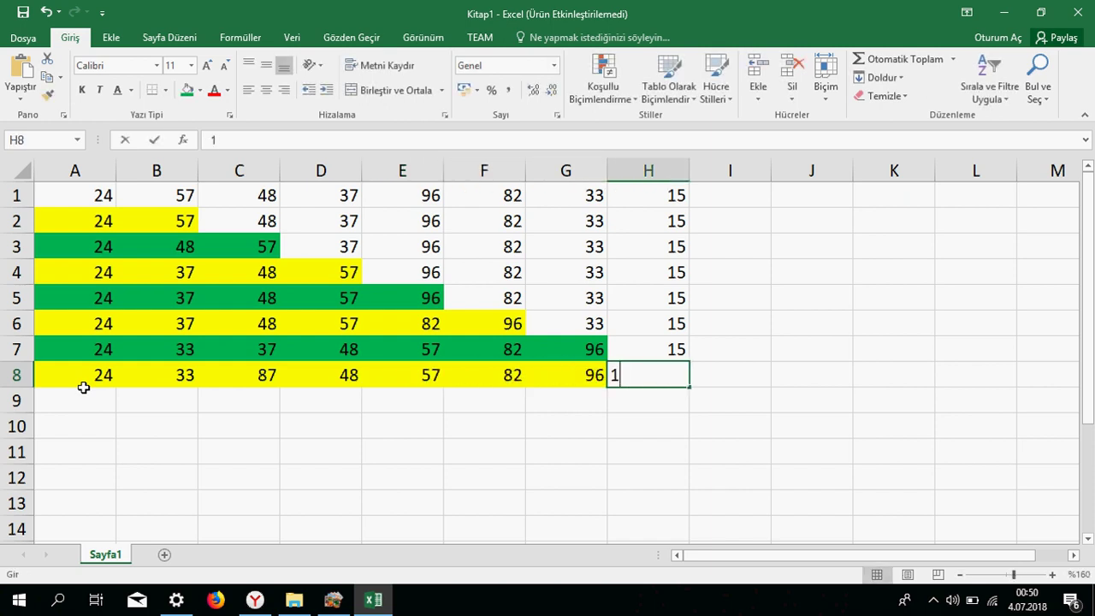
pyautogui.write('5')
pyautogui.press('Tab')
# Step: Swap the last two entries of row 8 by entering 15 in G8 and 96 in H8
pyautogui.press('Left')
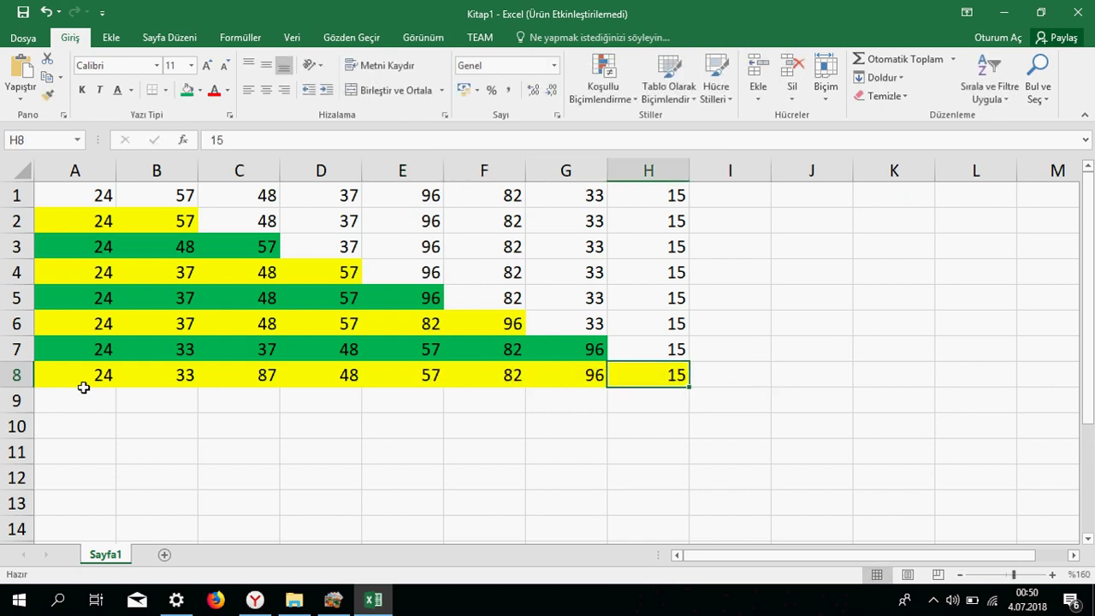
pyautogui.press('Left')
pyautogui.write('15')
pyautogui.press('Tab')
pyautogui.write('96')
# Step: Move 15 one place forward in row 8 by entering 15 in F8 and 82 in G8
pyautogui.press('Left')
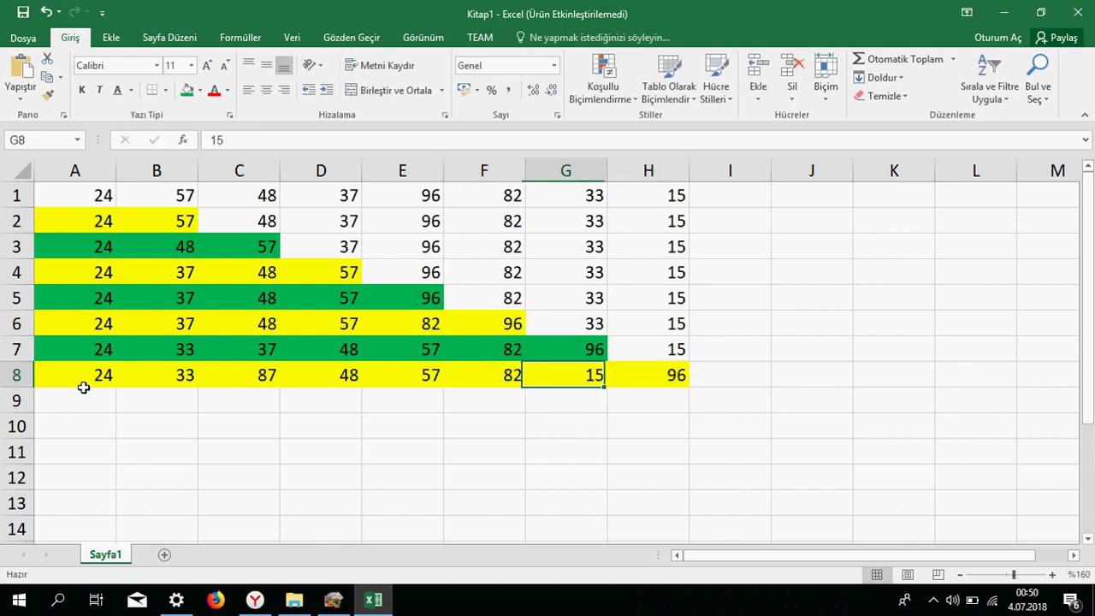
pyautogui.press('Left')
pyautogui.write('15')
pyautogui.press('Tab')
pyautogui.write('82')
# Step: Swap 15 with the value before it by entering 15 in E8 and 57 in F8
pyautogui.press('Left')
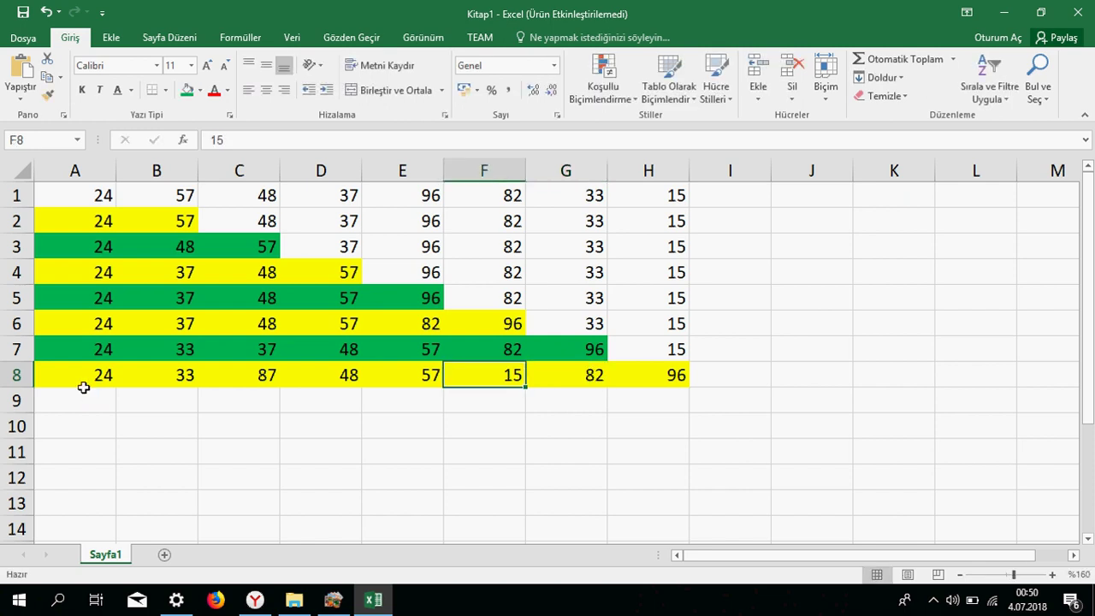
pyautogui.press('Left')
pyautogui.write('15')
pyautogui.press('Tab')
pyautogui.write('57')
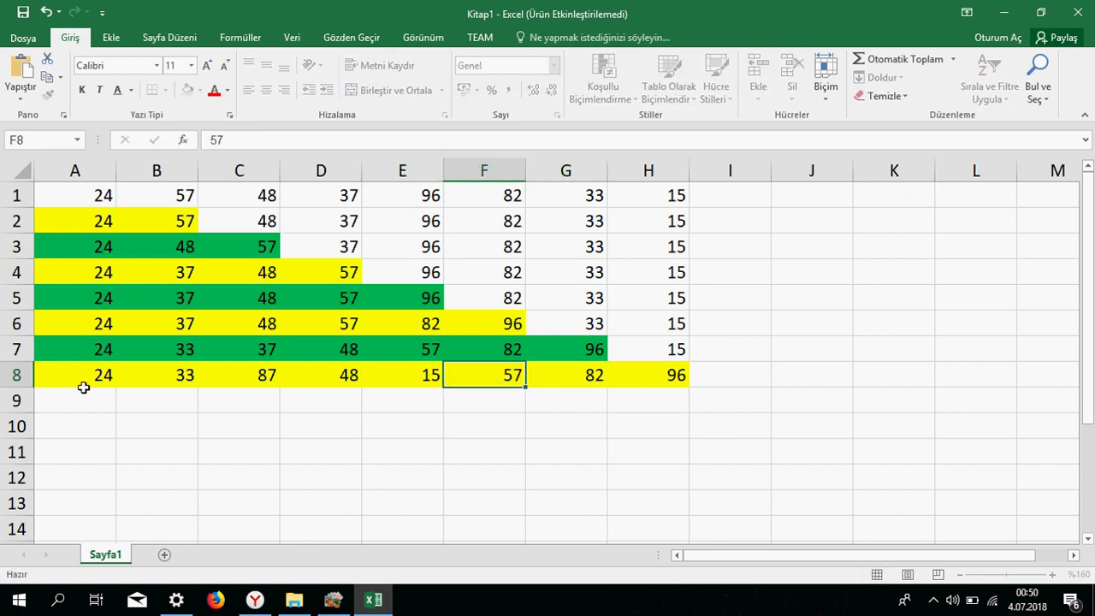
# Step: Continue moving 15 forward in row 8 by entering 15 in D8 and 48 in E8
pyautogui.press('Left')
pyautogui.press('Left')
pyautogui.write('15')
pyautogui.press('Tab')
pyautogui.write('48')
# Step: Correct the mistyped value in C8 to 37
pyautogui.press('Left')
pyautogui.press('Left')
pyautogui.press('Right')
pyautogui.press('Right')
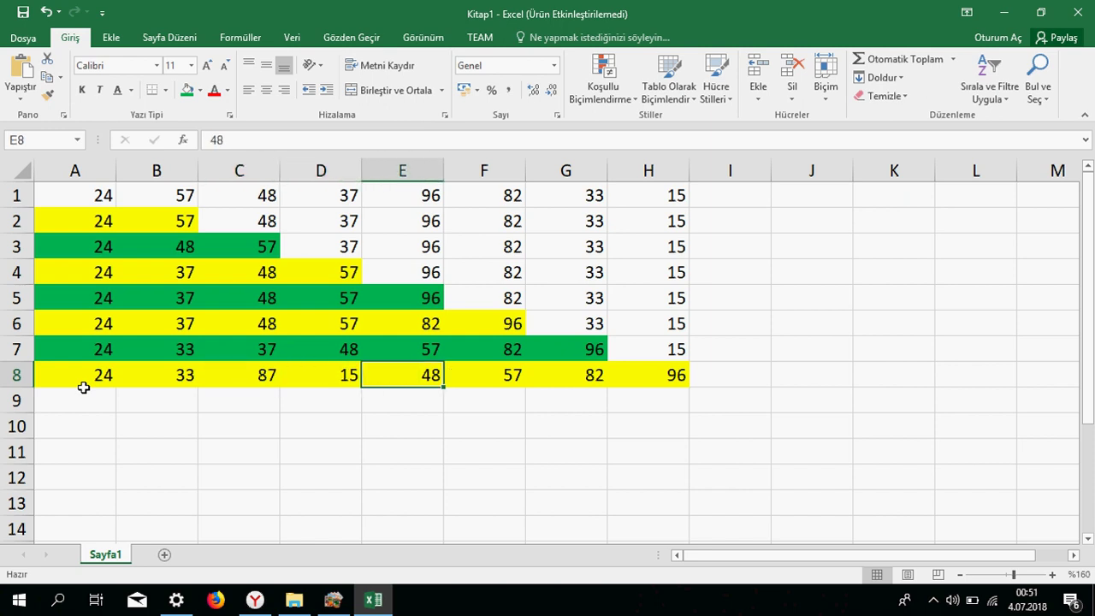
pyautogui.press('Left')
pyautogui.press('Left')
pyautogui.write('1')
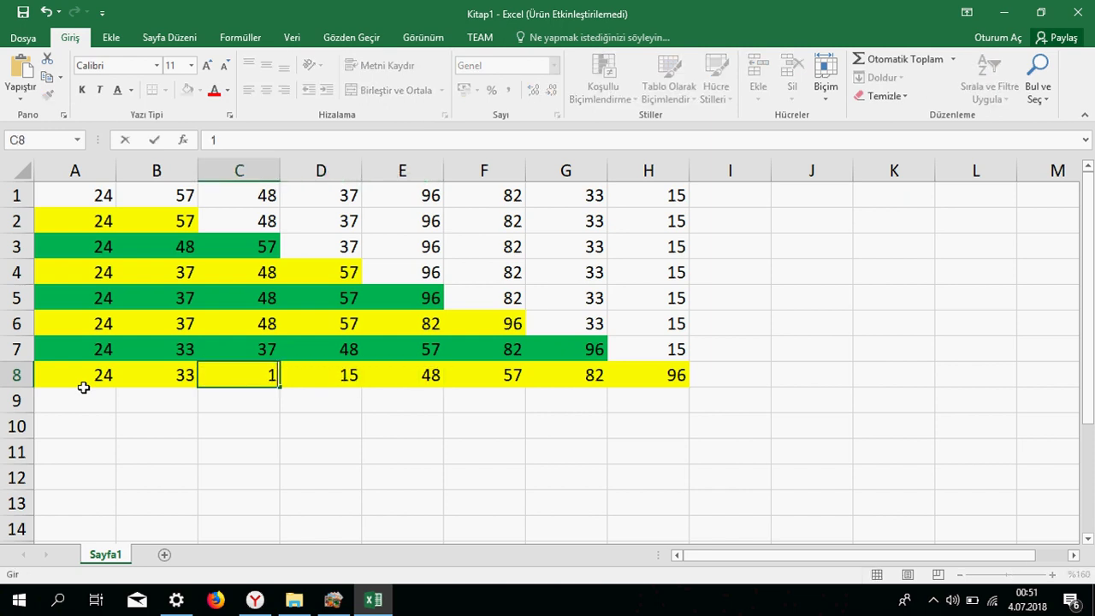
pyautogui.write('37')
pyautogui.press('Tab')
# Step: Swap 15 with 37 in row 8 by entering 15 in C8 and 37 in D8
pyautogui.press('Left')
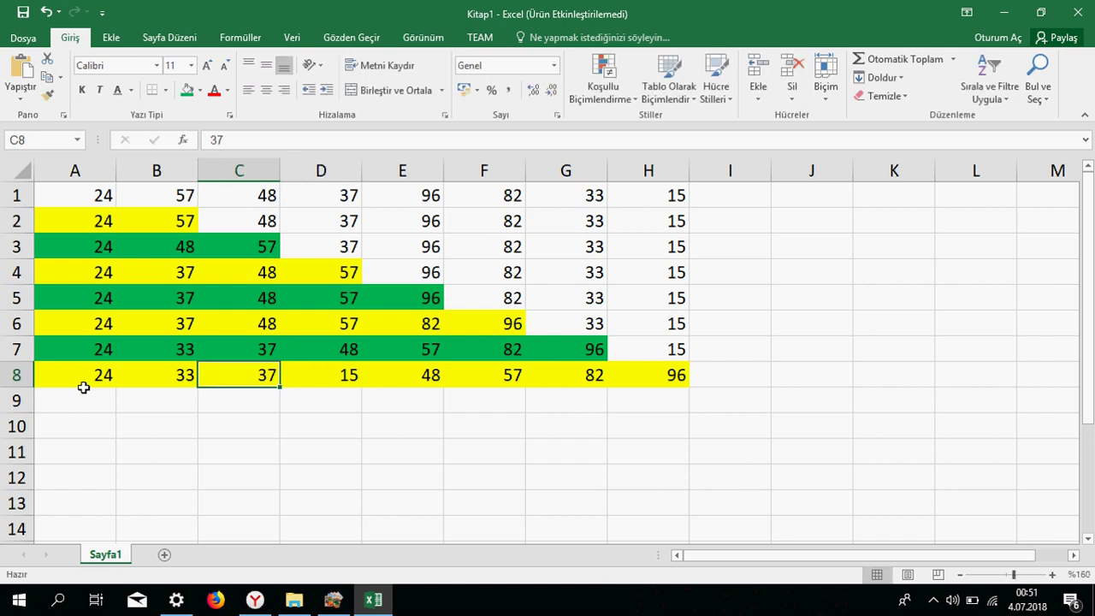
pyautogui.write('15')
pyautogui.press('Tab')
pyautogui.write('37')
# Step: Swap 15 with 33 in row 8 by entering 15 in B8 and 33 in C8
pyautogui.press('Left')
pyautogui.press('Left')
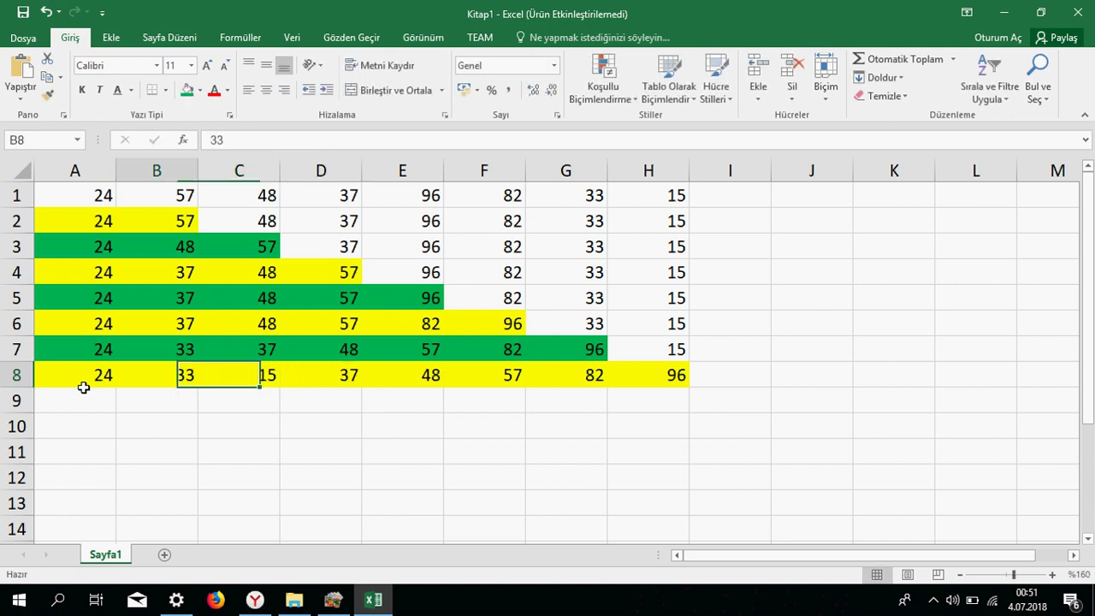
pyautogui.write('15')
pyautogui.press('Tab')
pyautogui.write('33')
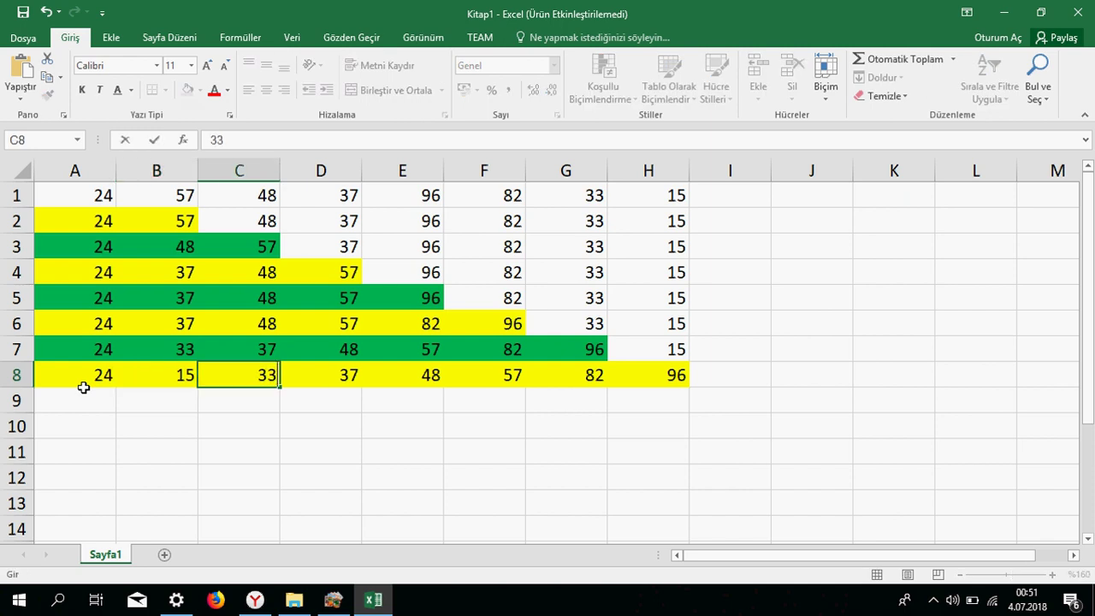
# Step: Finish sorting row 8 by entering 15 in A8 and 24 in B8
pyautogui.press('Left')
pyautogui.press('Left')
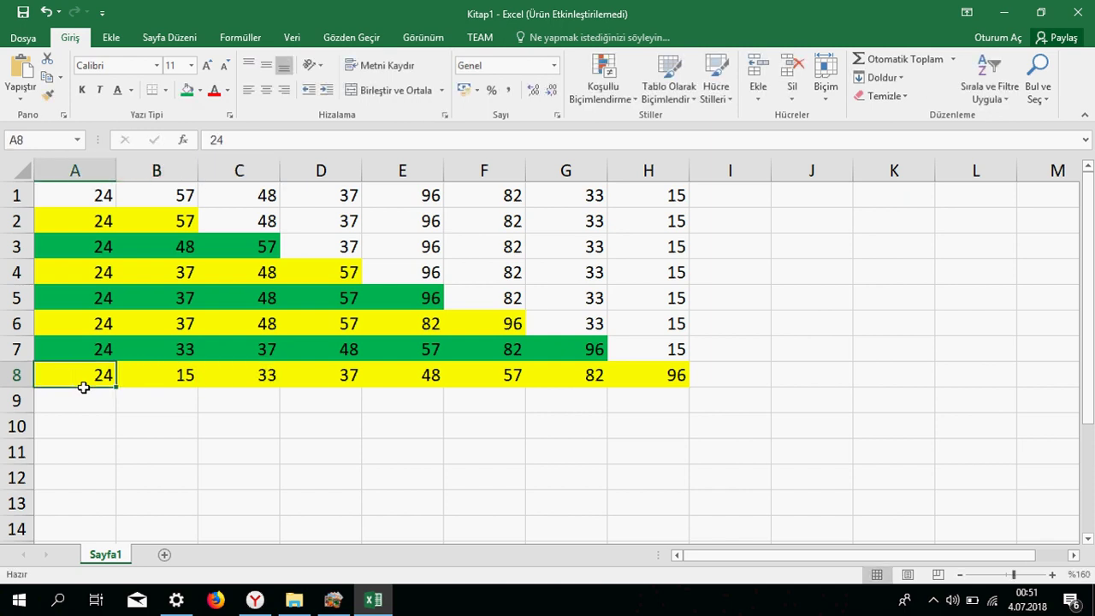
pyautogui.write('15')
pyautogui.press('Tab')
pyautogui.write('24')
pyautogui.press('Tab')
# Step: Review the sorting passes row by row from row 2 to row 8 and return to cell A1
pyautogui.press('Up')
pyautogui.press('Up')
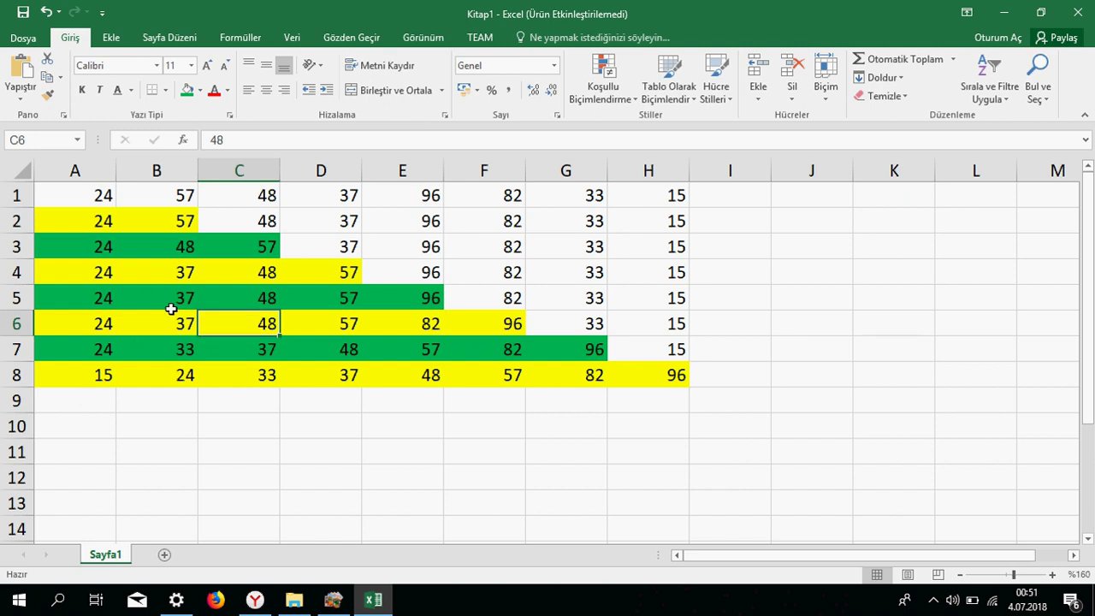
pyautogui.press('Tab')
pyautogui.click(178, 215)
pyautogui.press('Down')
pyautogui.click(179, 271)
pyautogui.click(189, 304)
pyautogui.click(195, 323)
pyautogui.click(196, 351)
pyautogui.click(196, 373)
pyautogui.hotkey('ctrl', 'Home')
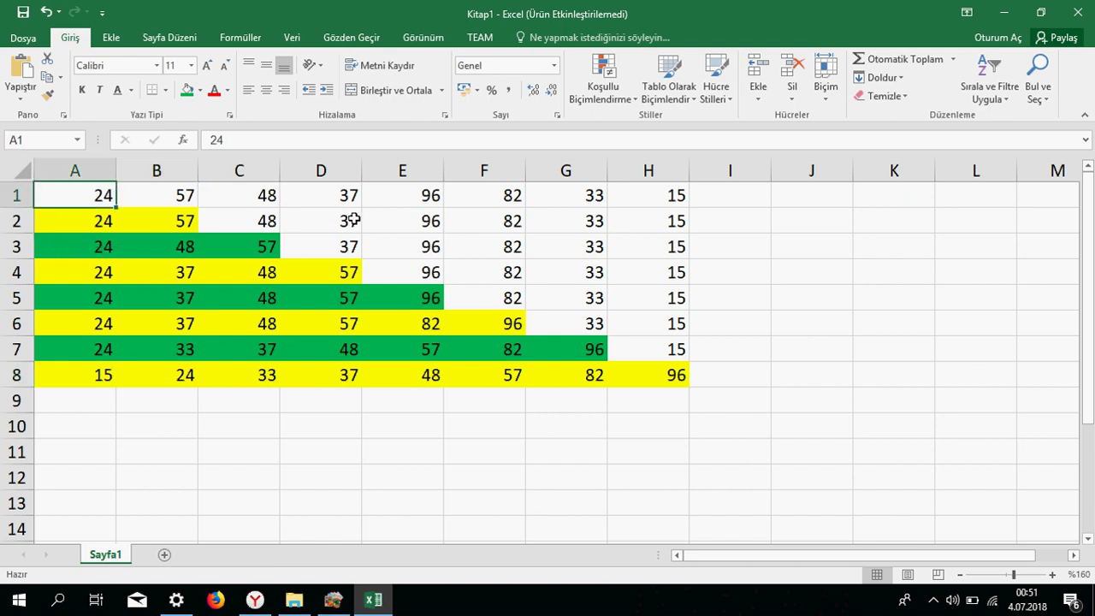